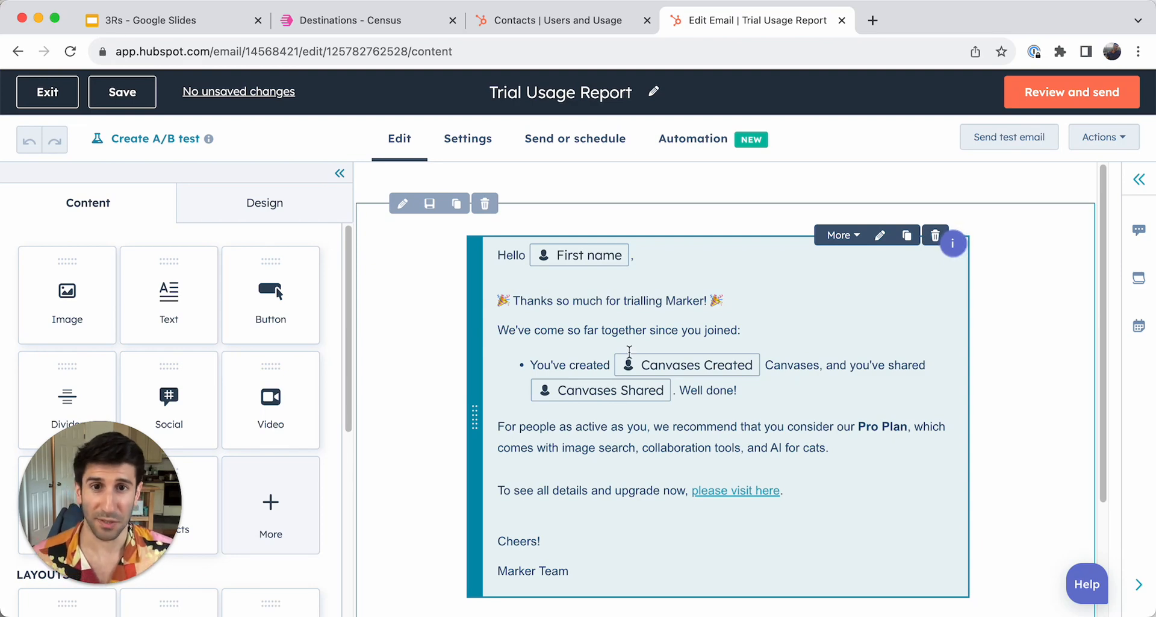
- Review the HubSpot contacts' canvas columns, then switch to Census and check its destinations, sources and entities
left_click(569, 19)
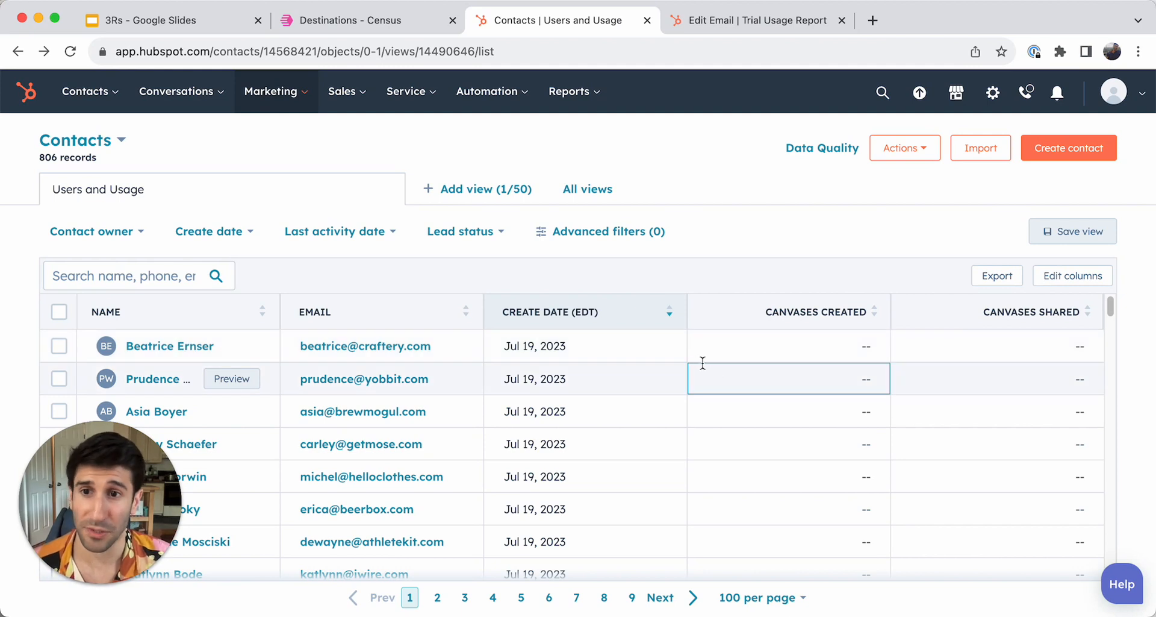
left_click(376, 19)
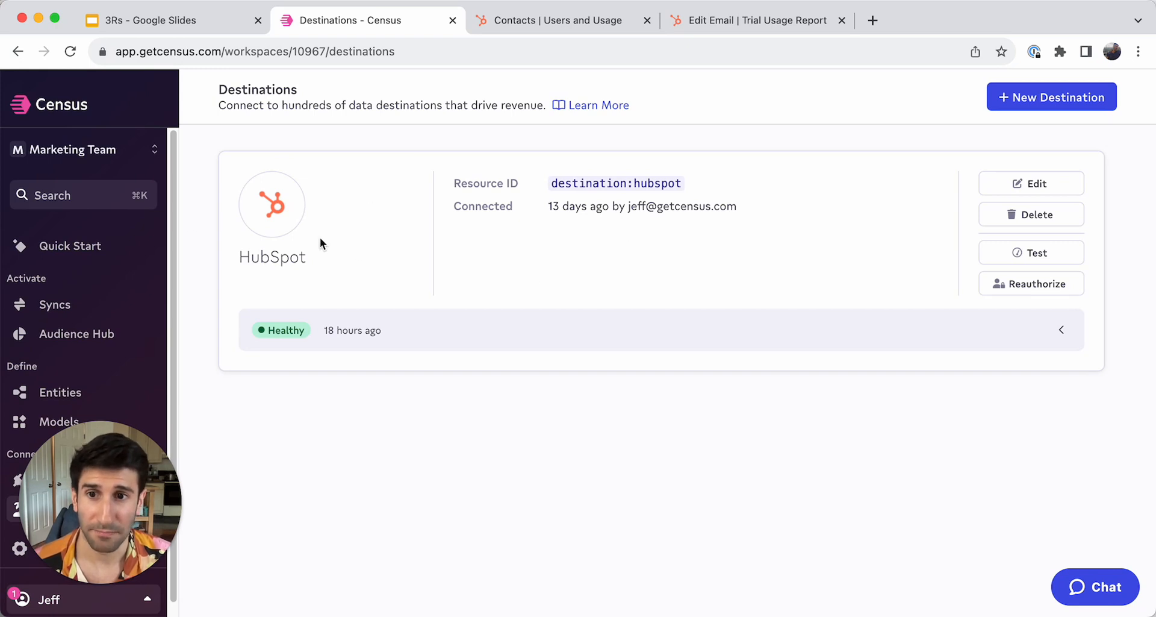
left_click(36, 483)
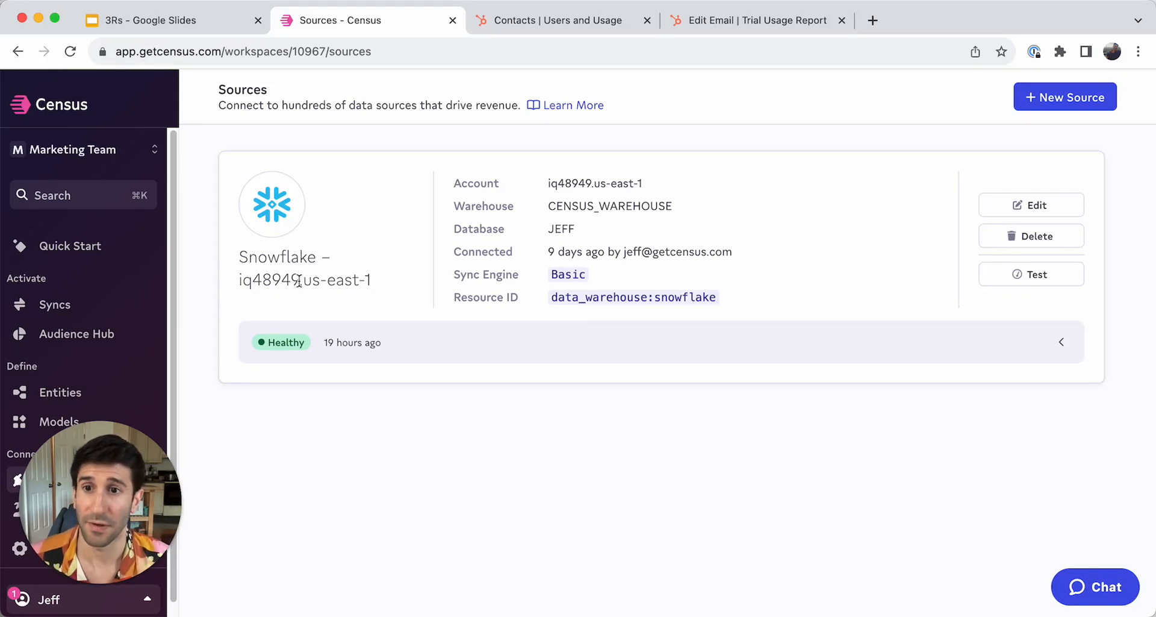
left_click(53, 394)
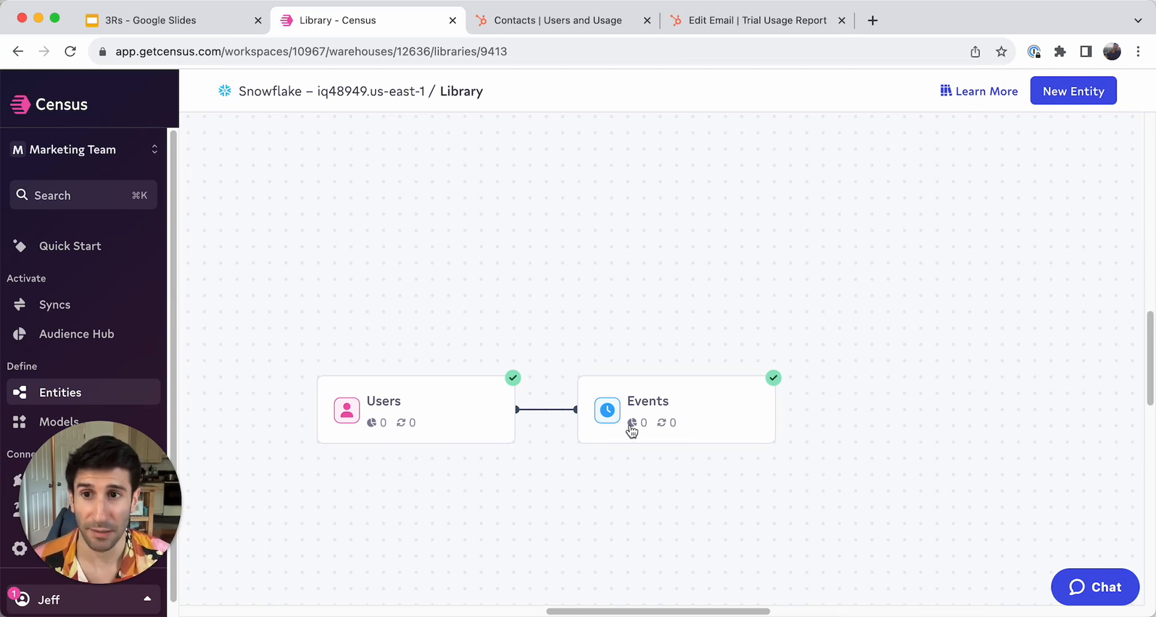
- Start a new calculated field in the Audience Hub and name it "Number of Canvases Shared"
left_click(80, 342)
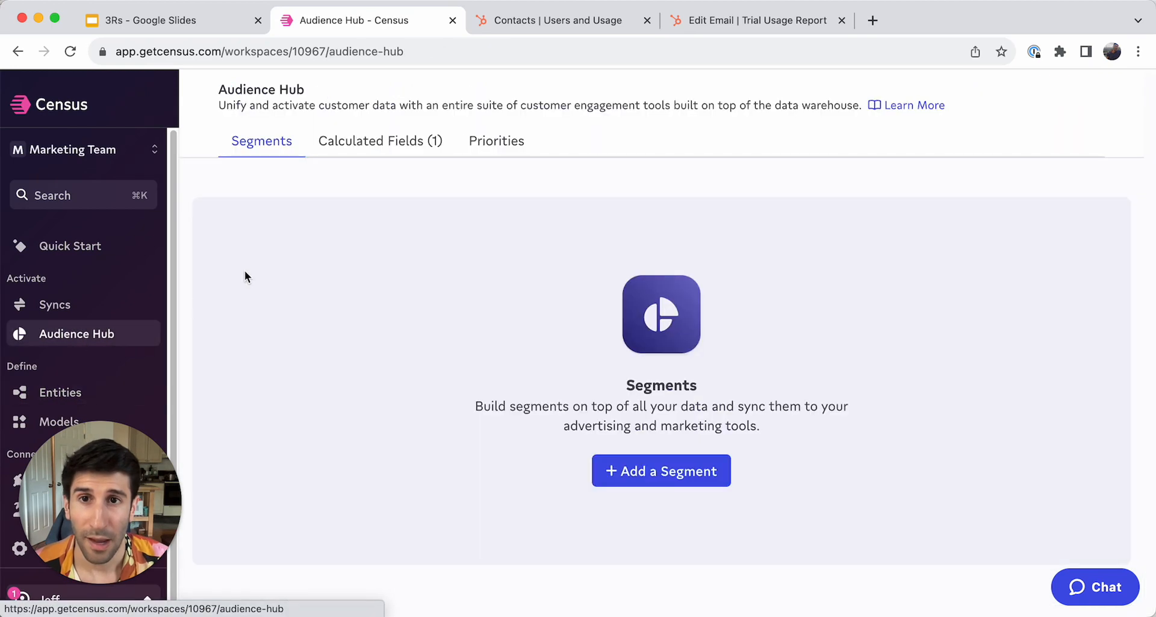
left_click(352, 147)
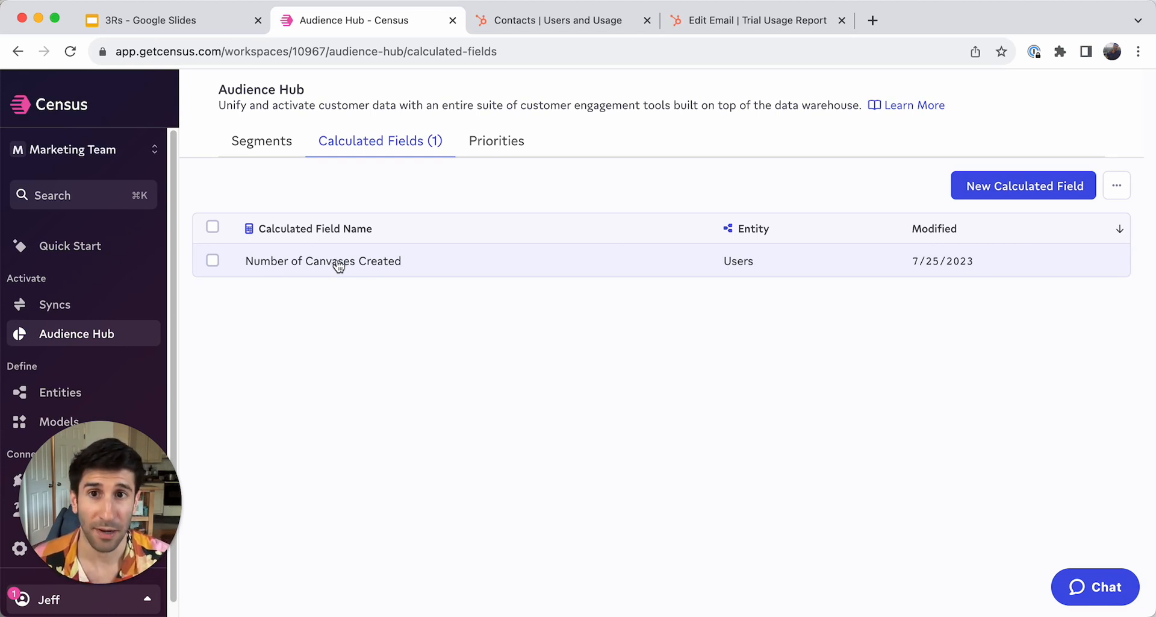
left_click(982, 189)
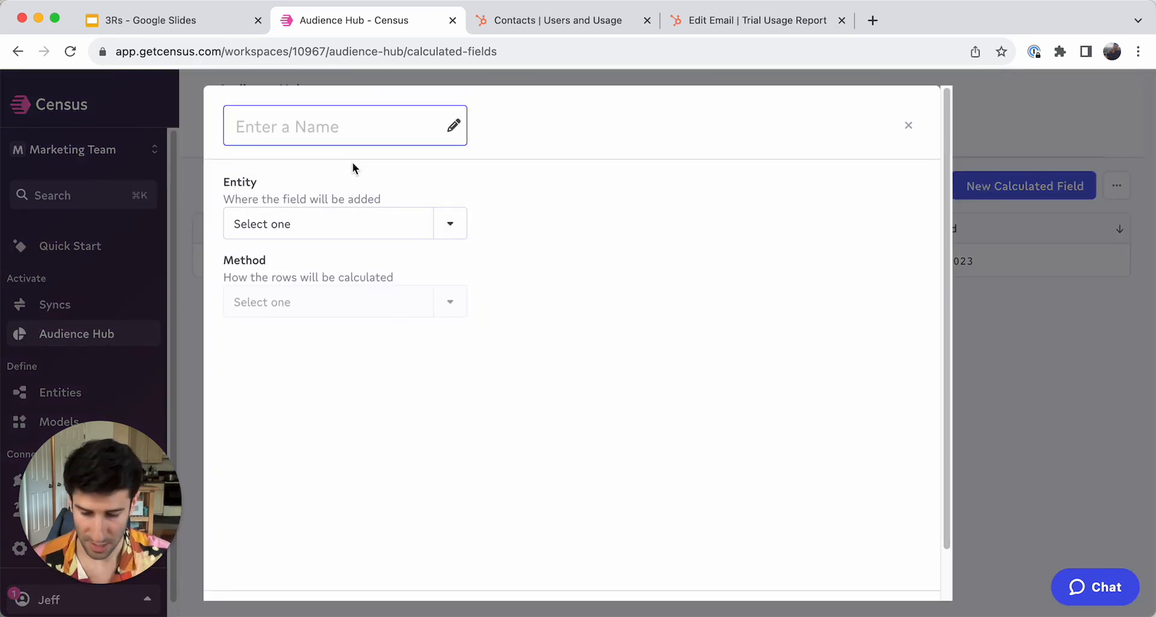
type("Number of Ca")
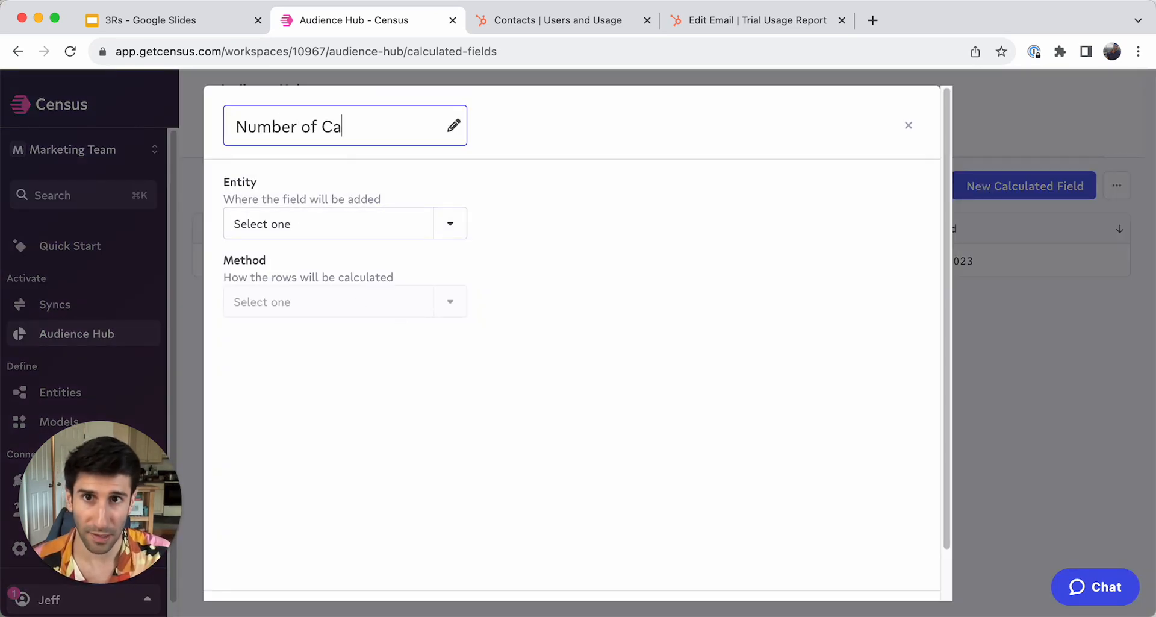
type("nvases Shared")
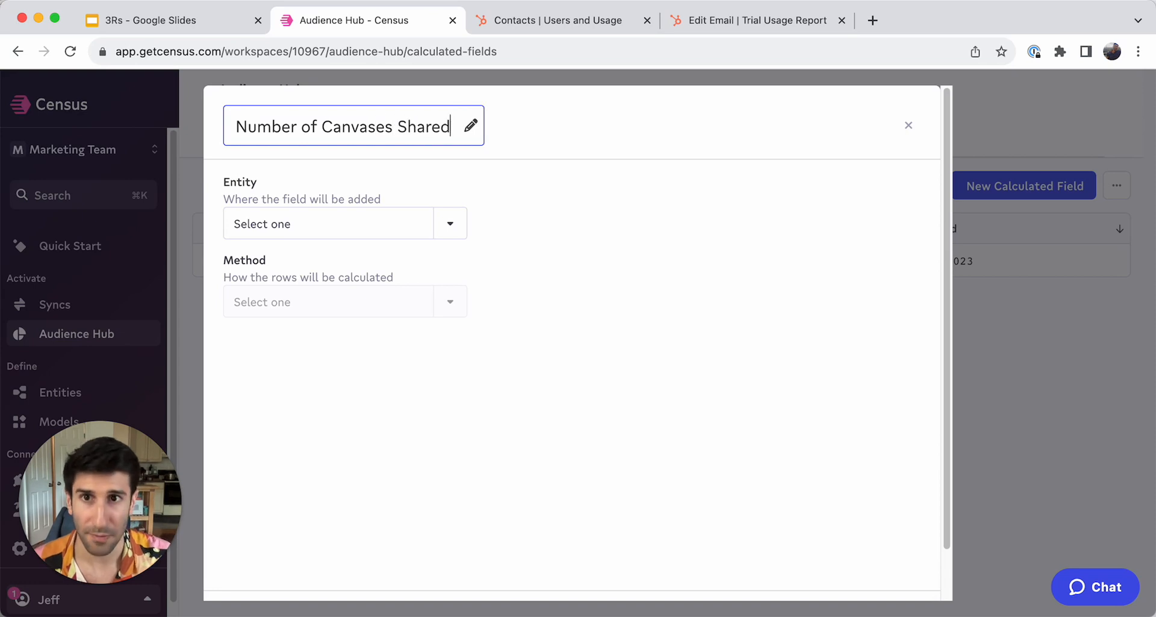
- Set the calculated field's entity to Users, its method to Count and its related entity to Events
left_click(322, 232)
left_click(323, 300)
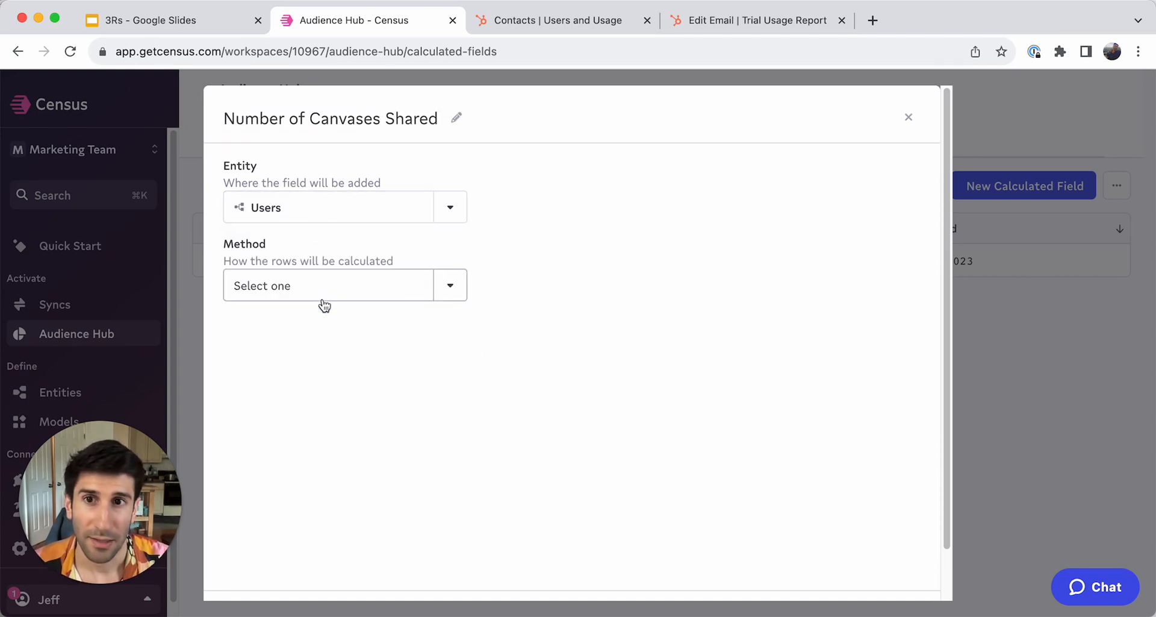
left_click(311, 294)
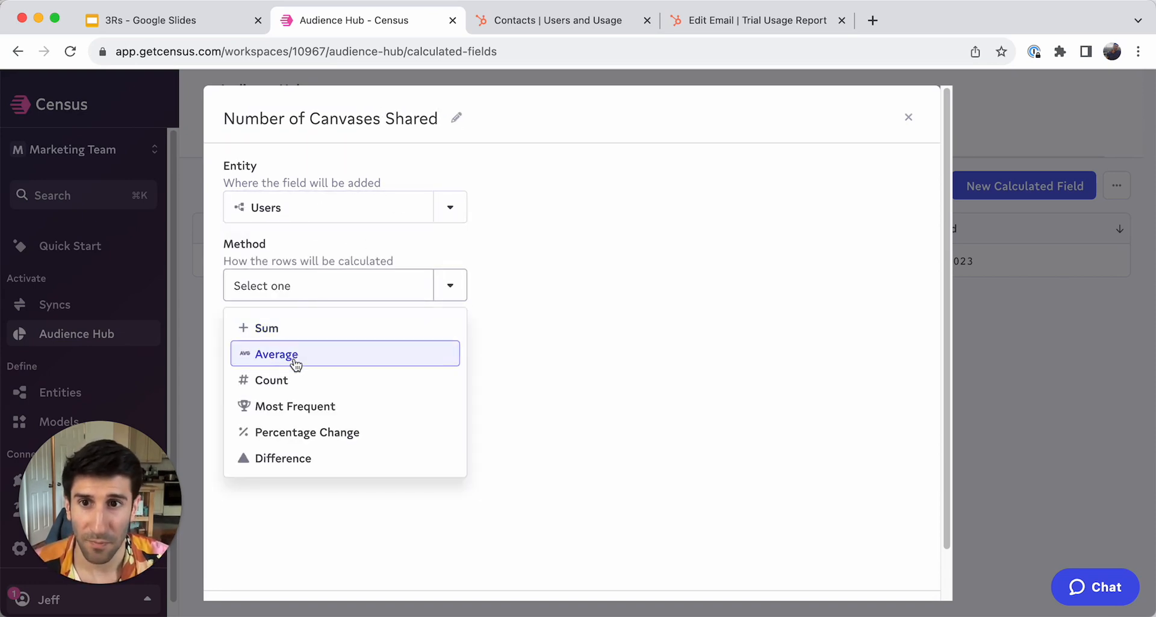
left_click(288, 380)
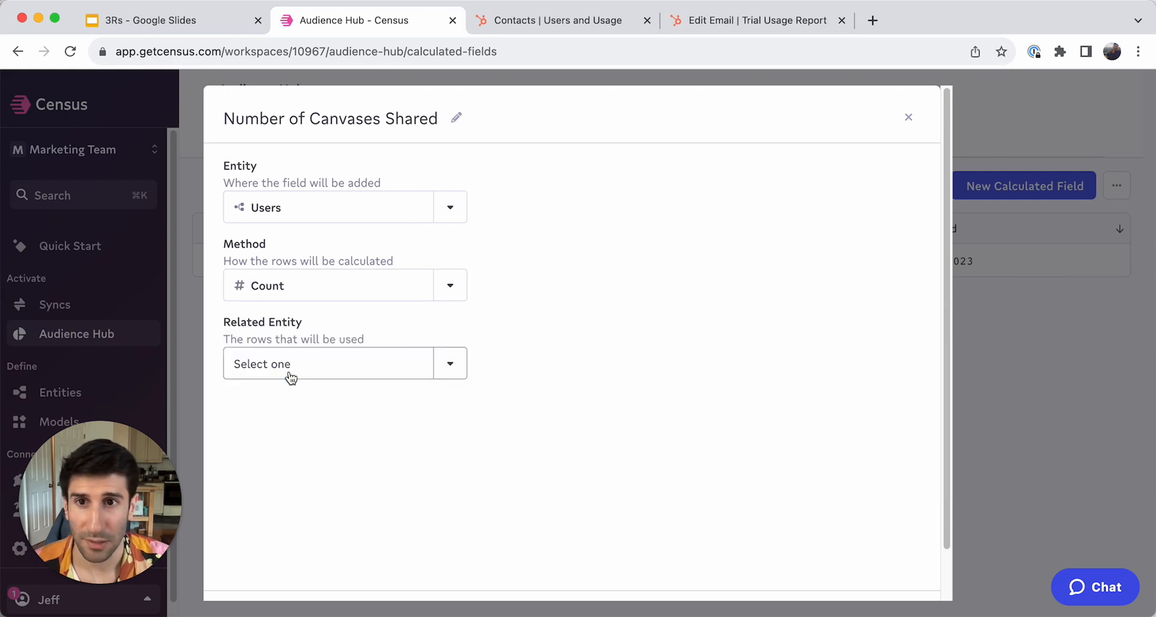
left_click(291, 378)
left_click(279, 452)
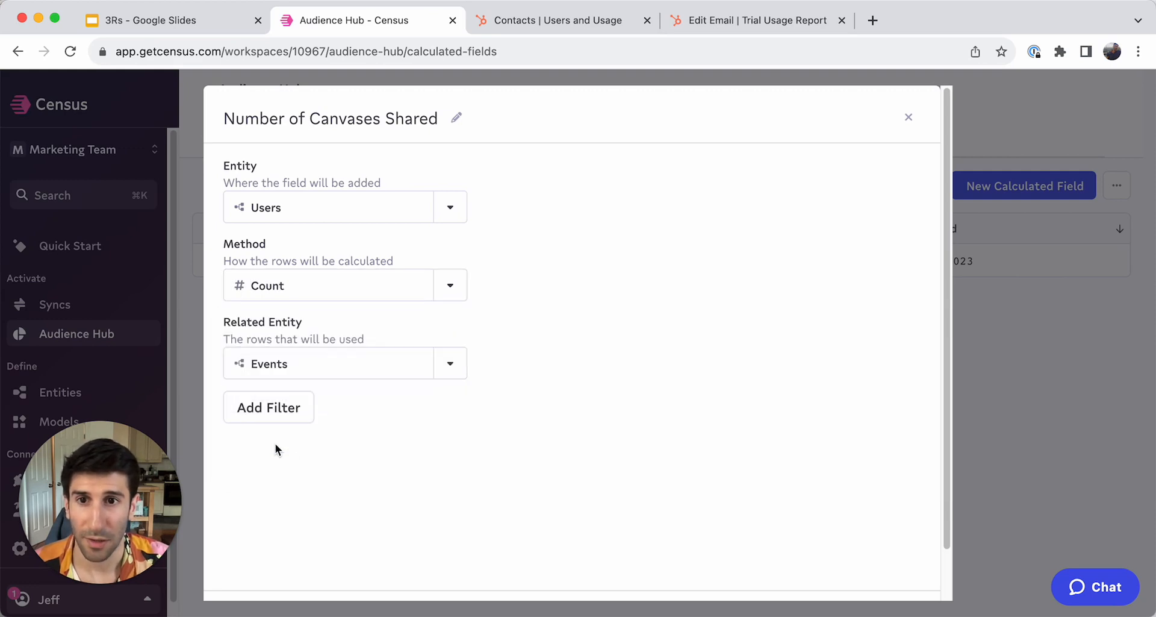
- Add a filter on the Events entity's Name property with the "is" operator
left_click(280, 409)
left_click(425, 454)
type("n")
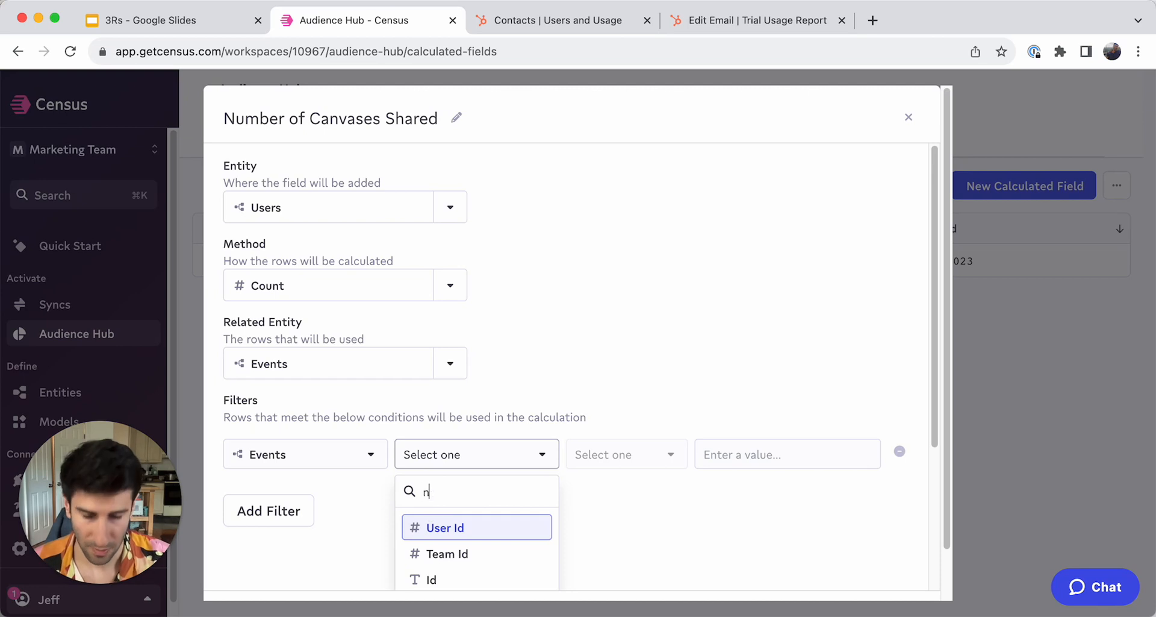
type("am")
left_click(444, 526)
left_click(613, 461)
left_click(608, 503)
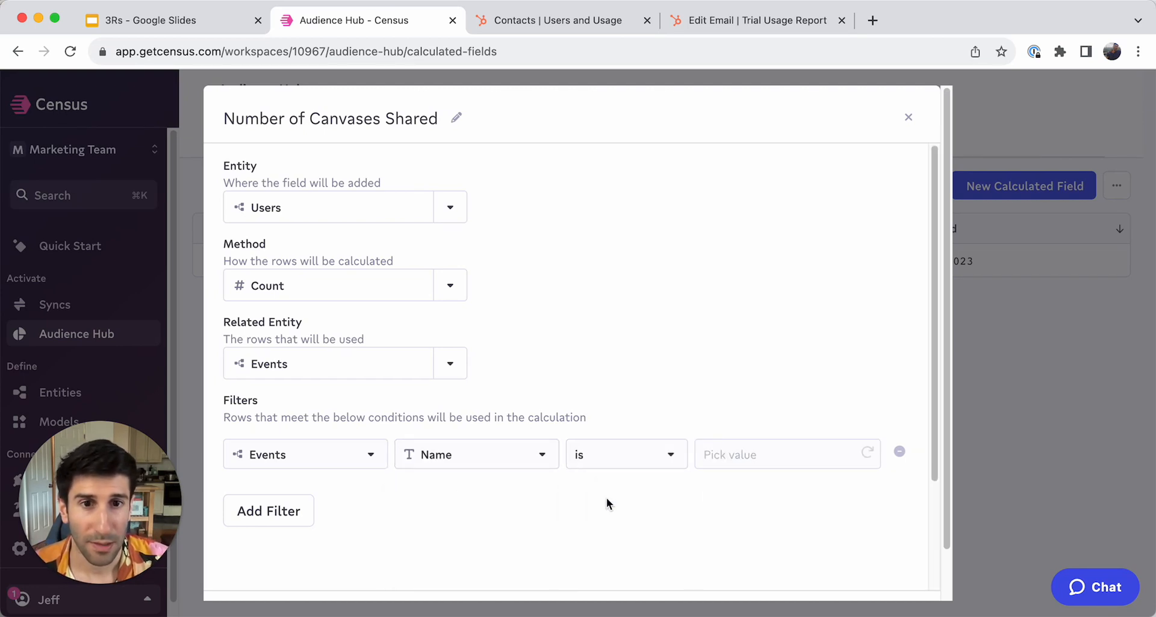
- Set the filter value to "Share Canvas" and save the calculated field
left_click(750, 450)
key("super+v")
key("super+a")
key("BackSpace")
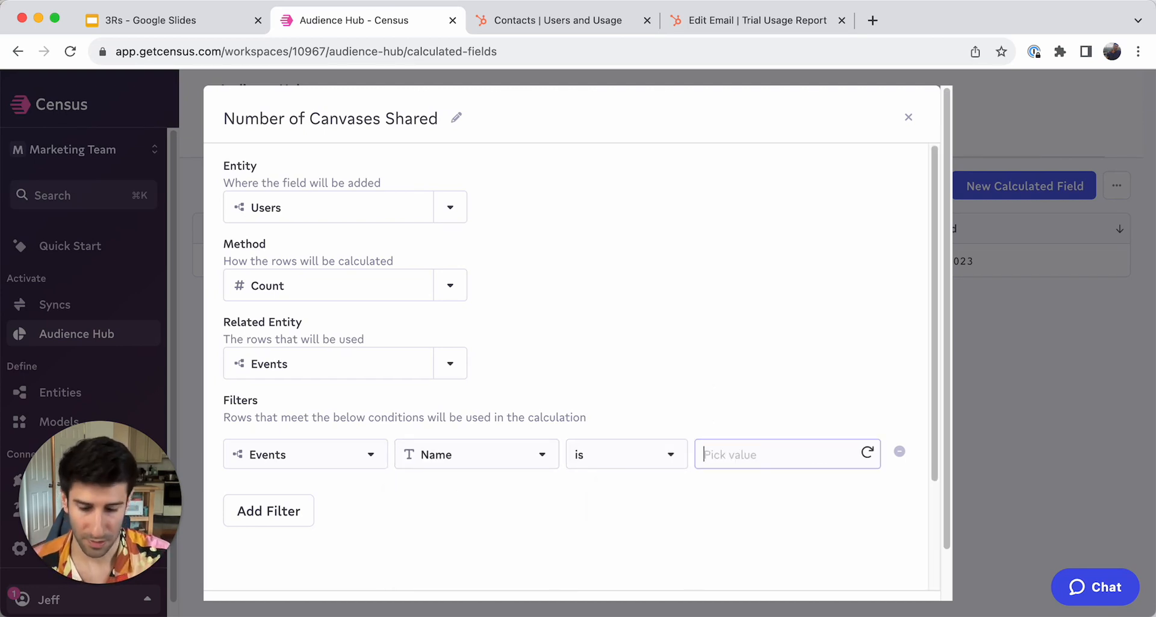
type("Share Canvas")
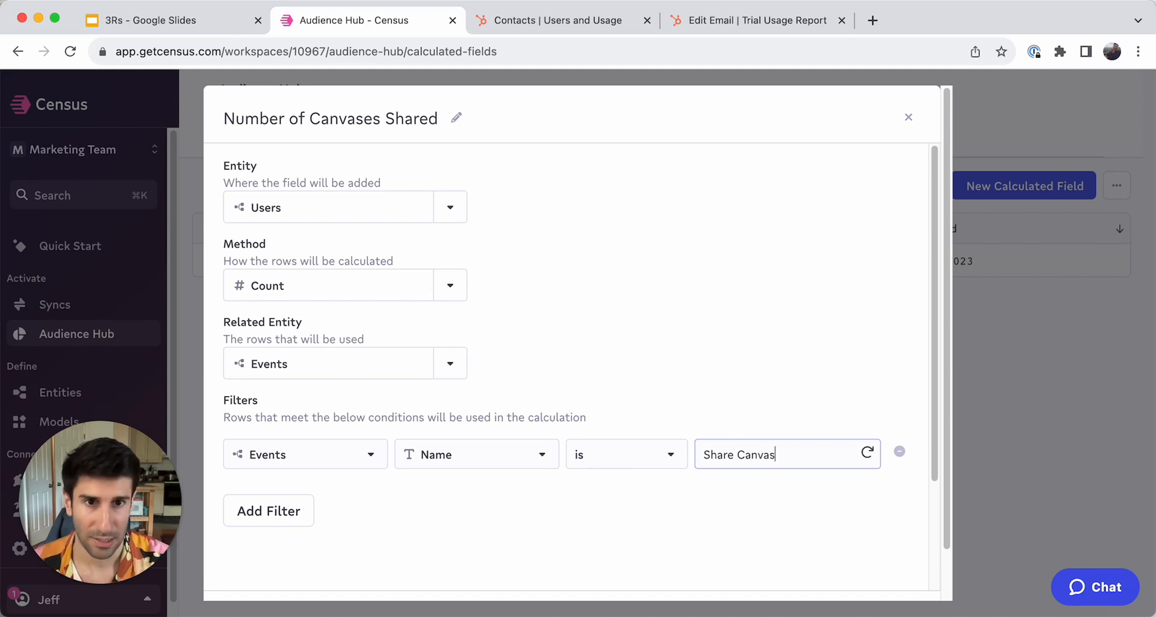
scroll(759, 383, "down", 4)
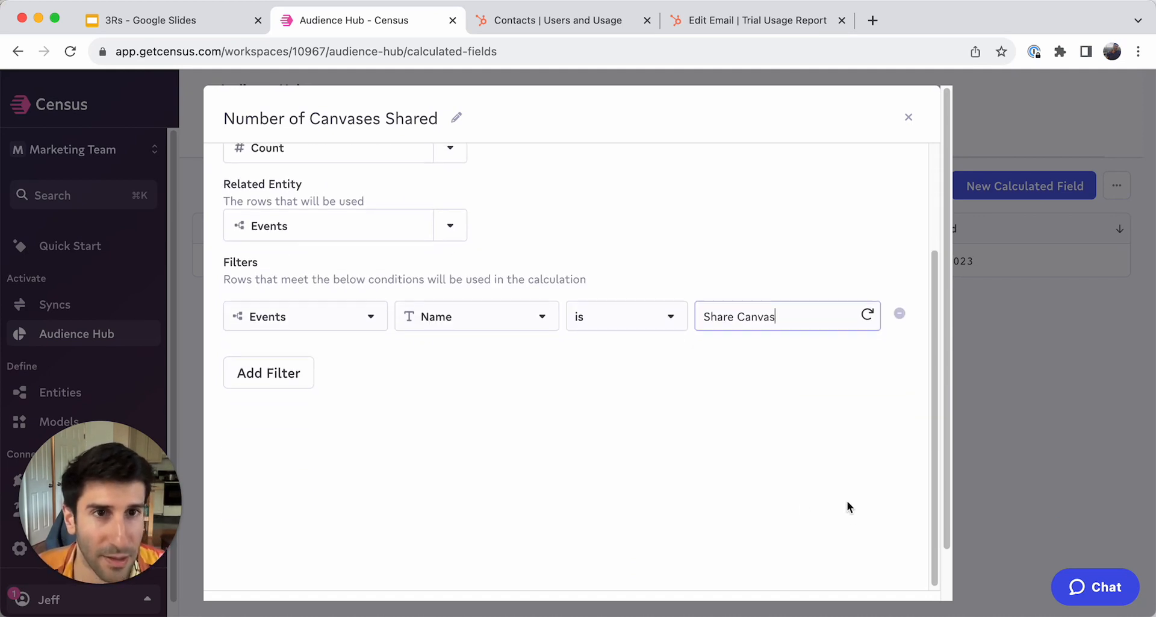
scroll(846, 500, "up", 4)
scroll(842, 481, "down", 5)
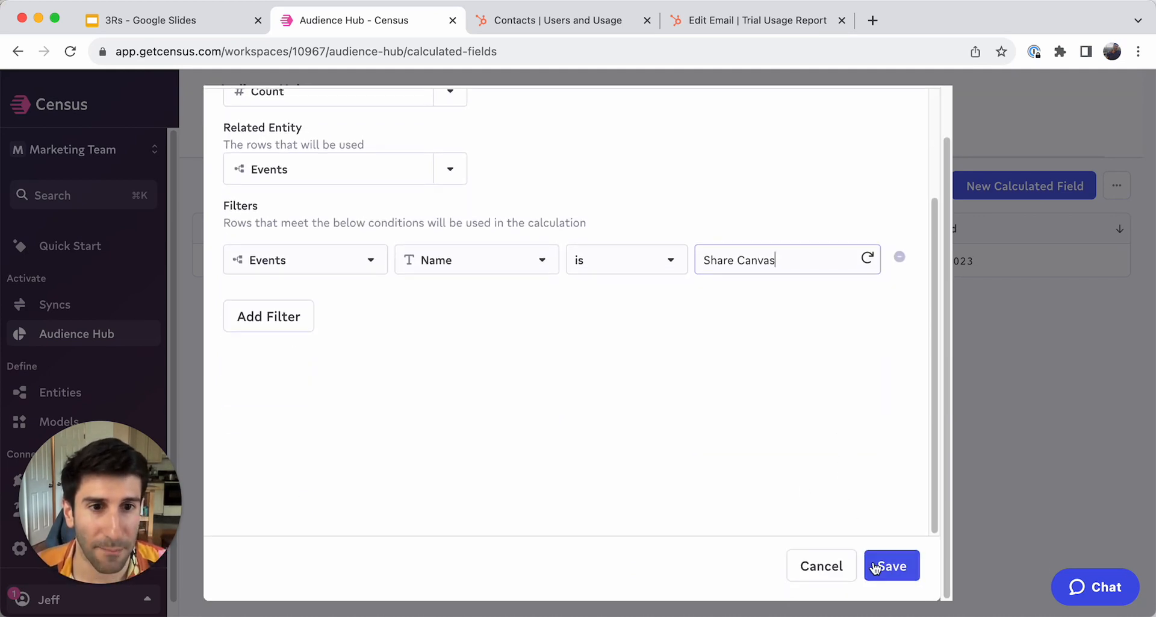
left_click(888, 565)
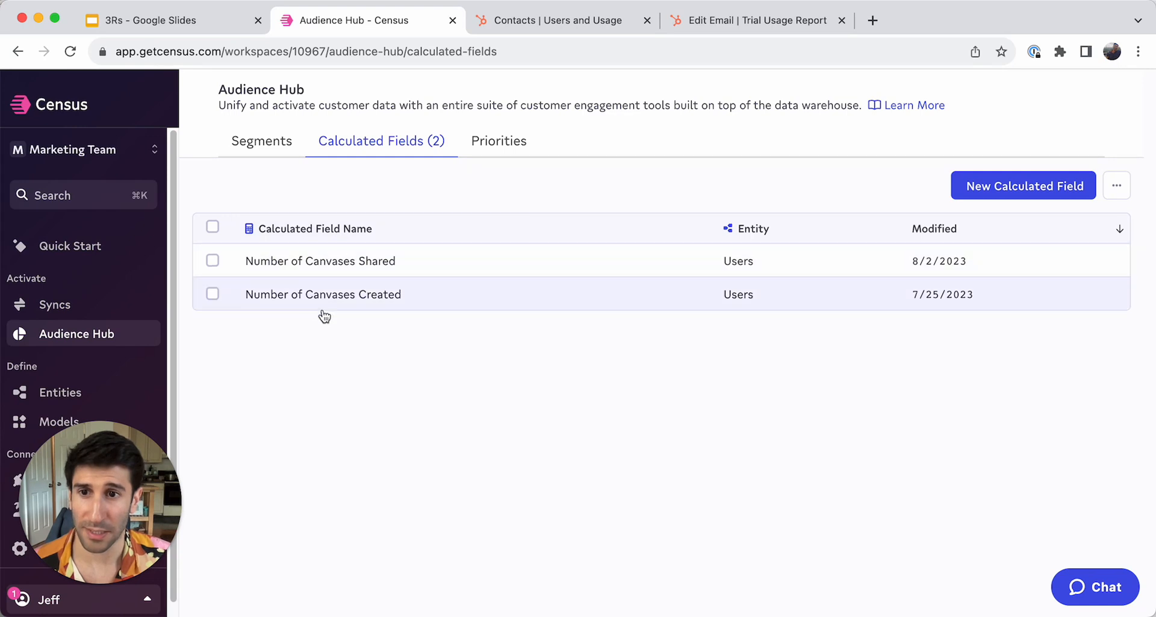
- Create a new sync that uses the Users entity from the existing Snowflake connection as its source
left_click(67, 304)
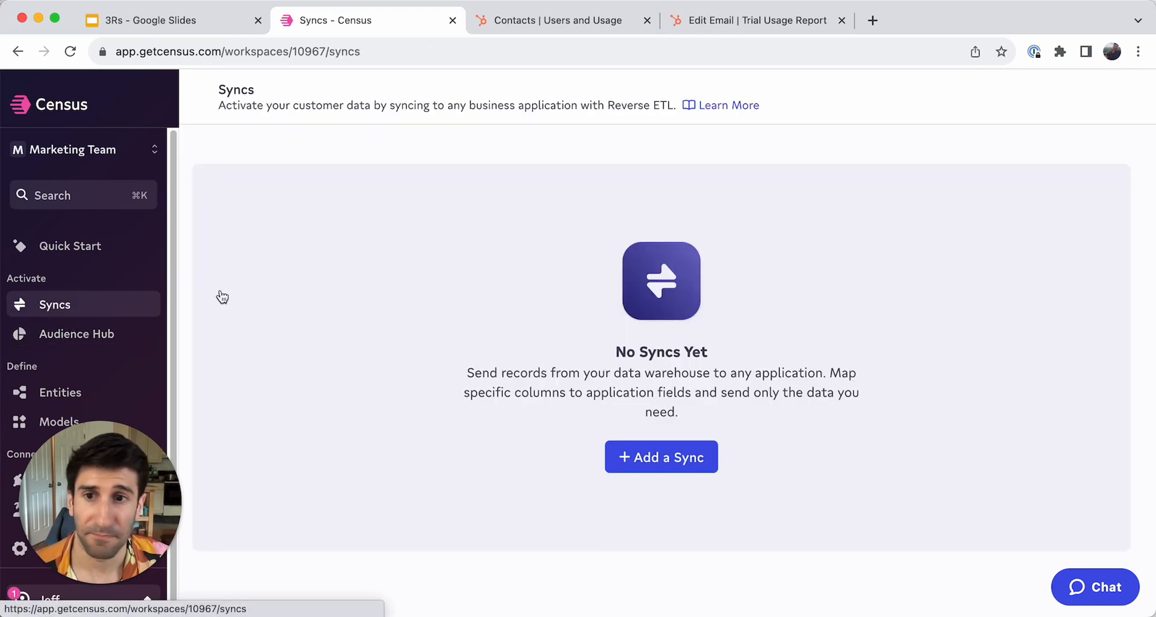
left_click(659, 465)
left_click(446, 237)
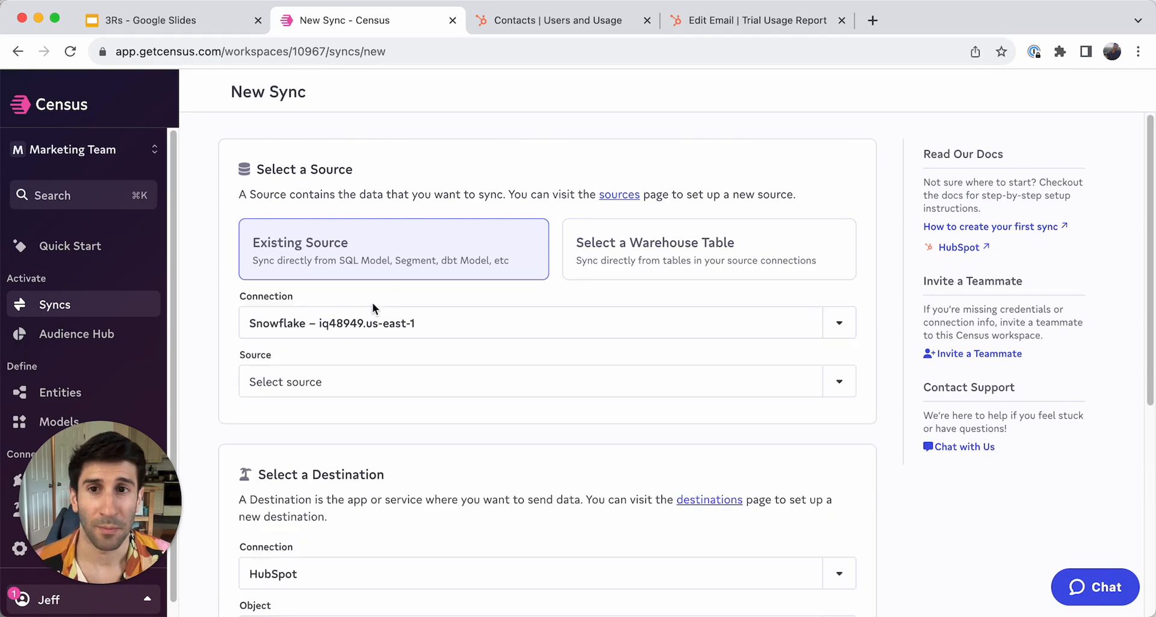
left_click(321, 386)
left_click(304, 457)
- Set the HubSpot destination object to Contact and the sync behavior to Update Only
scroll(307, 475, "down", 3)
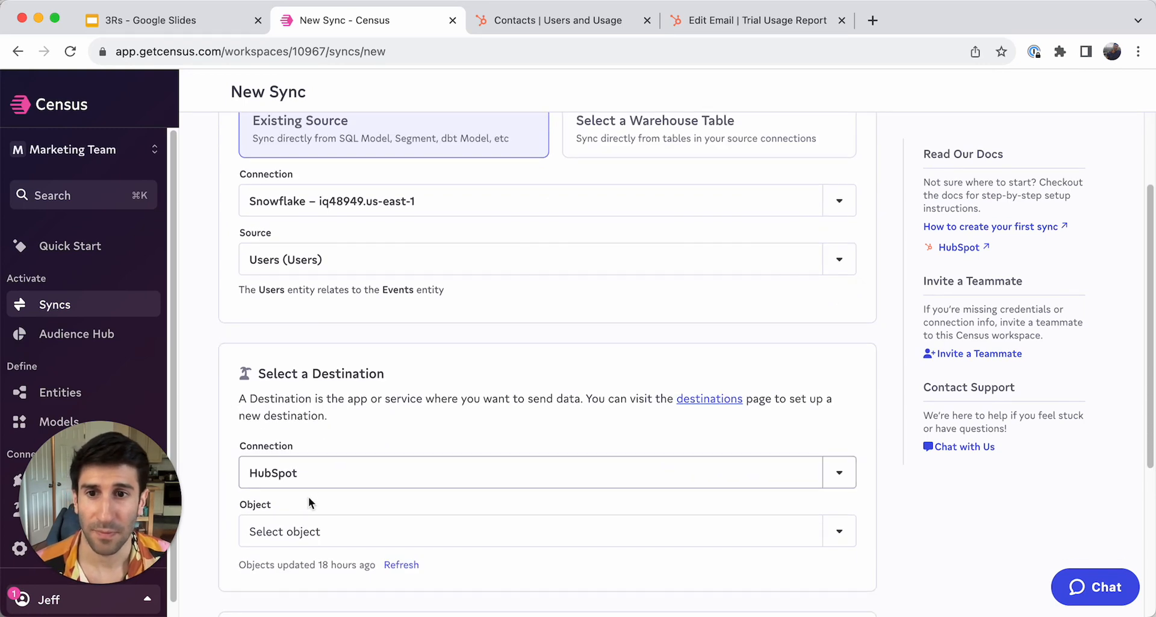
left_click(301, 510)
scroll(299, 578, "down", 2)
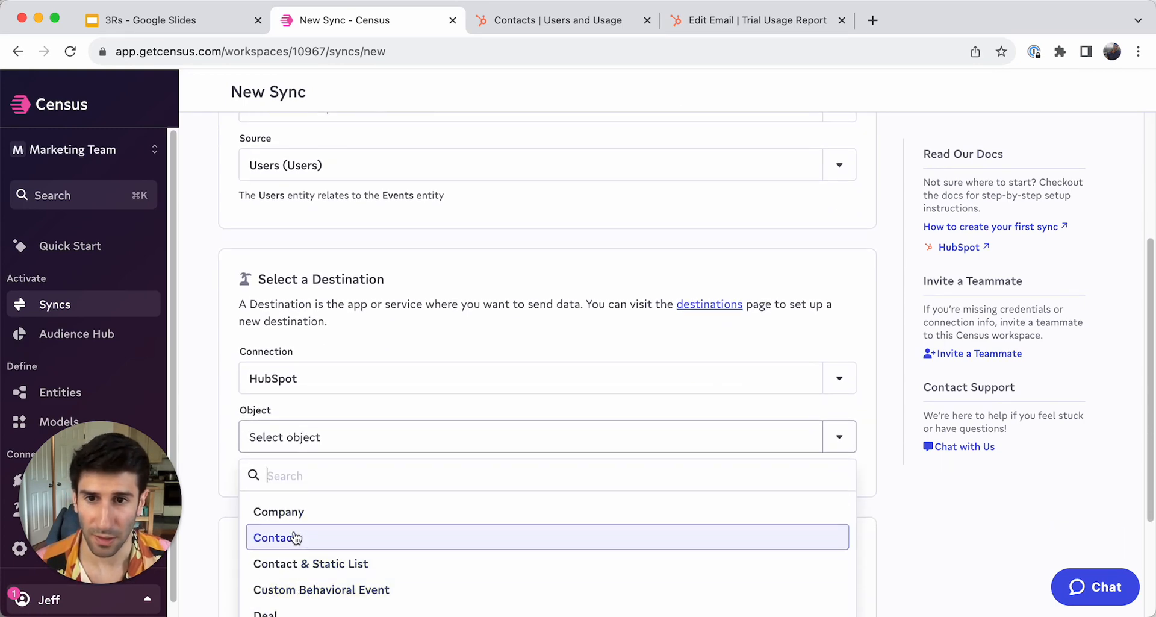
left_click(297, 537)
scroll(432, 468, "down", 5)
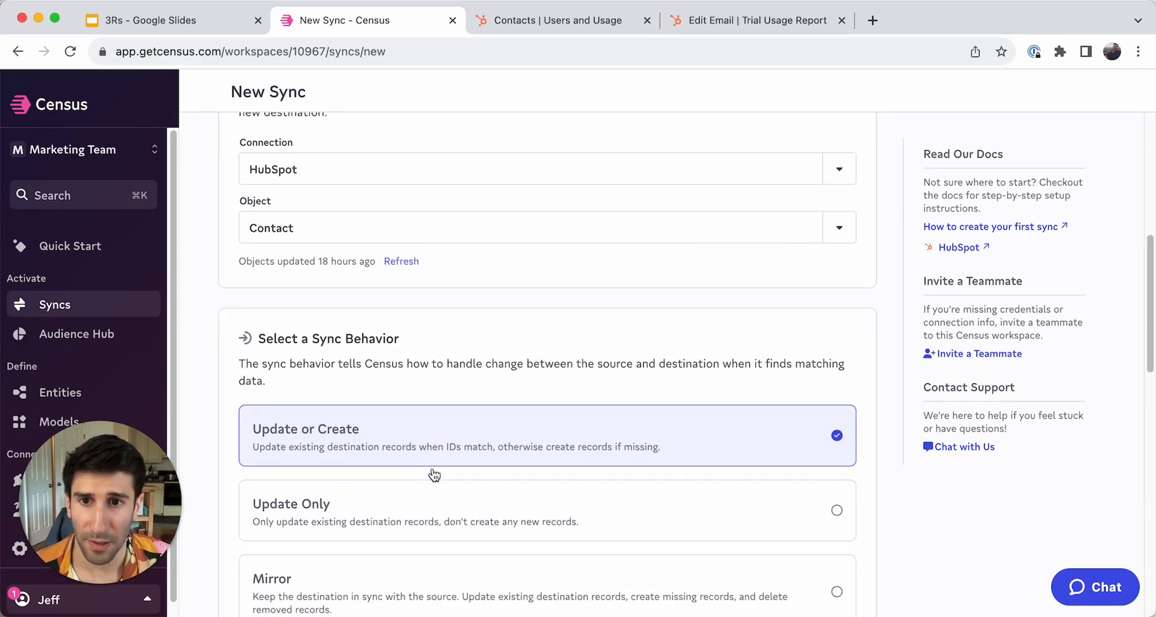
left_click(491, 479)
- Set the sync key to match the EMAIL column in Users with the Email field in HubSpot Contact
scroll(457, 501, "down", 6)
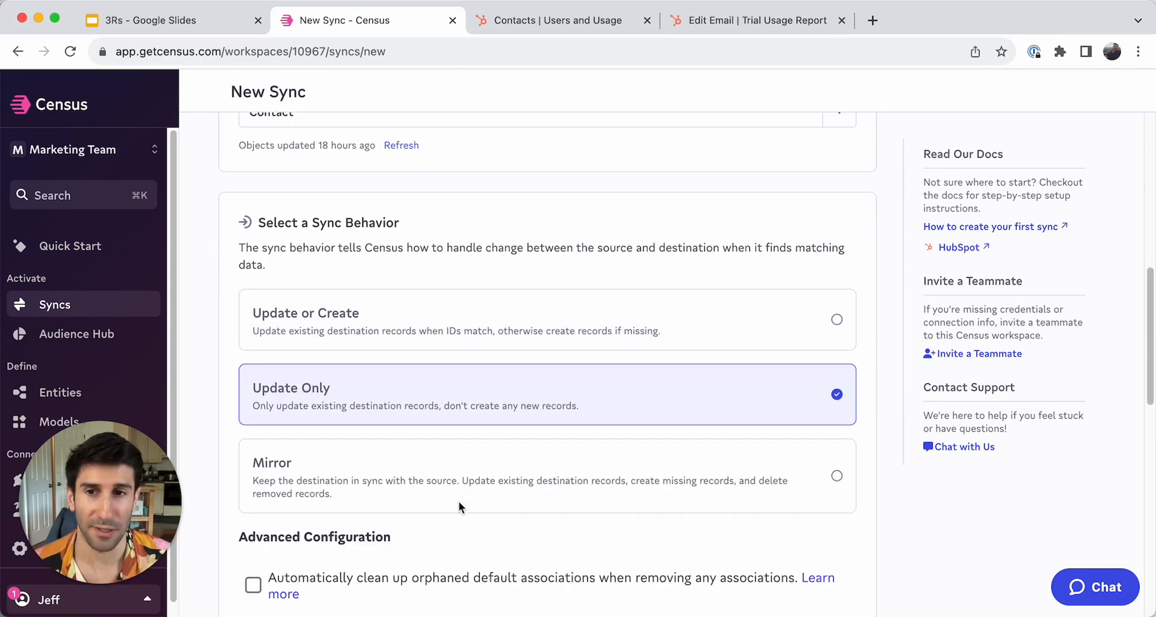
scroll(442, 499, "down", 6)
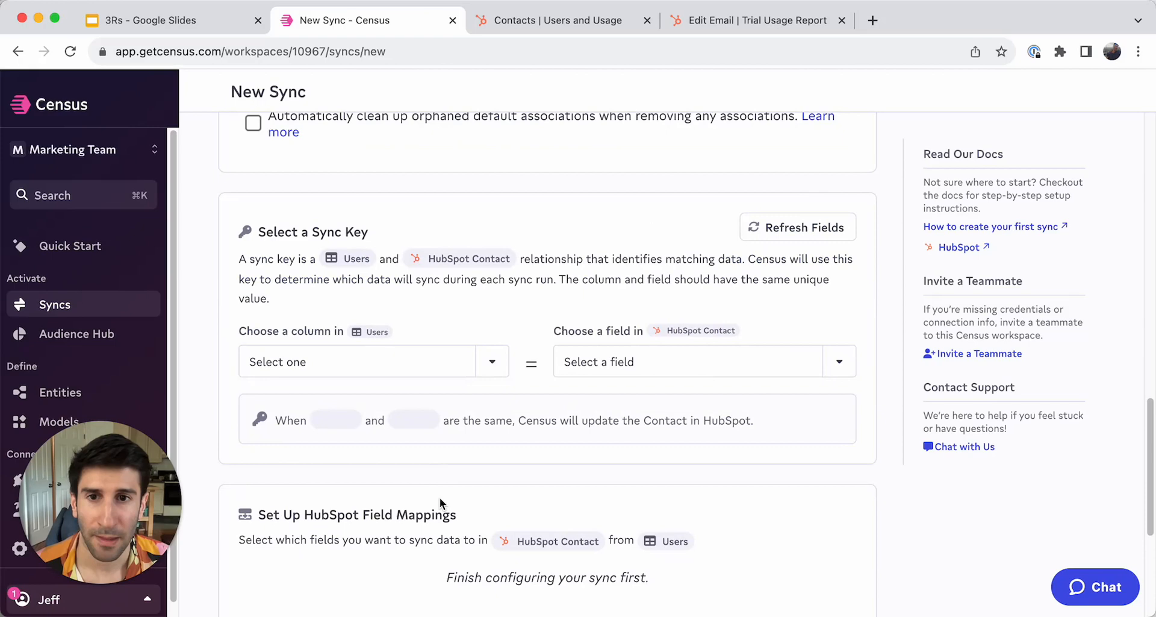
left_click(383, 368)
left_click(344, 452)
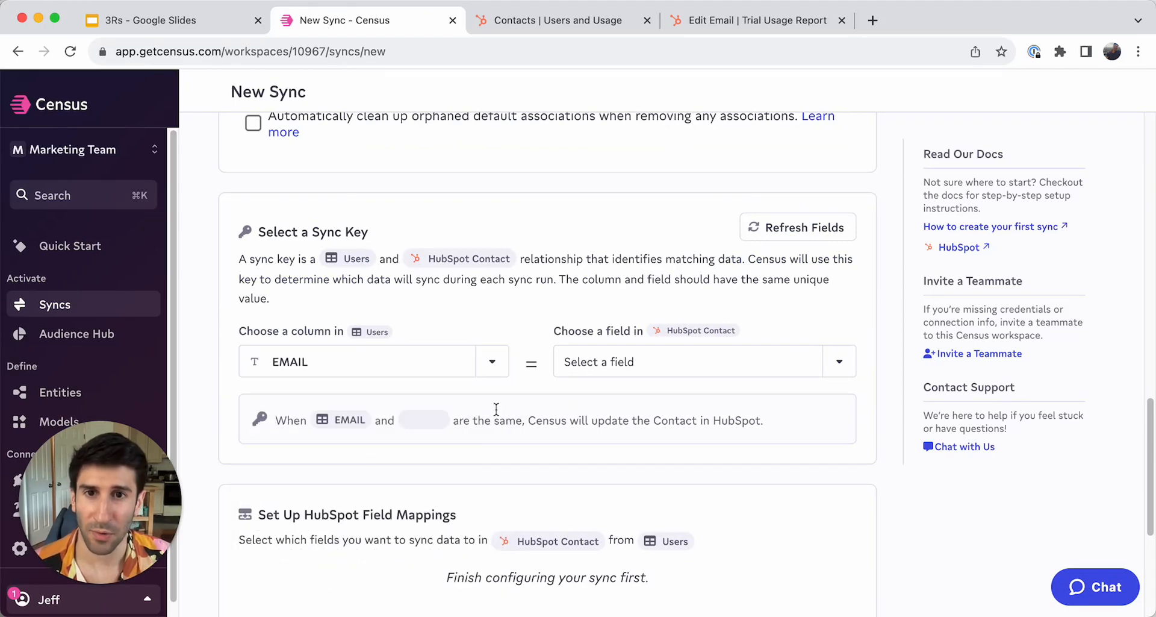
left_click(685, 364)
left_click(598, 530)
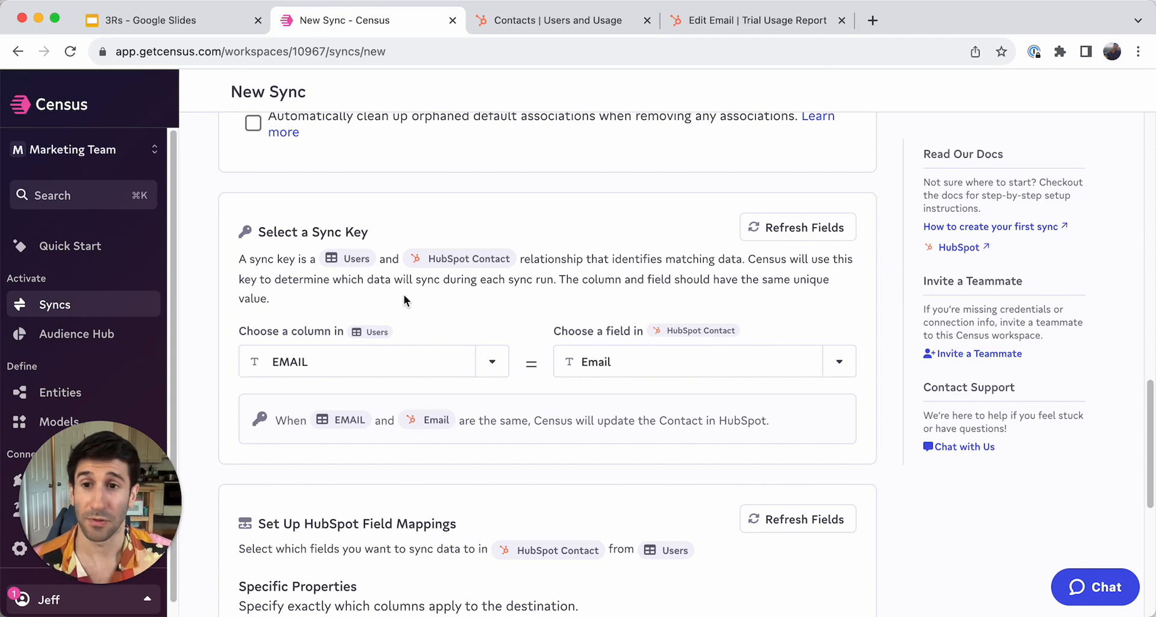
- Add a field mapping with Canvases Created as its HubSpot destination field
scroll(480, 392, "down", 5)
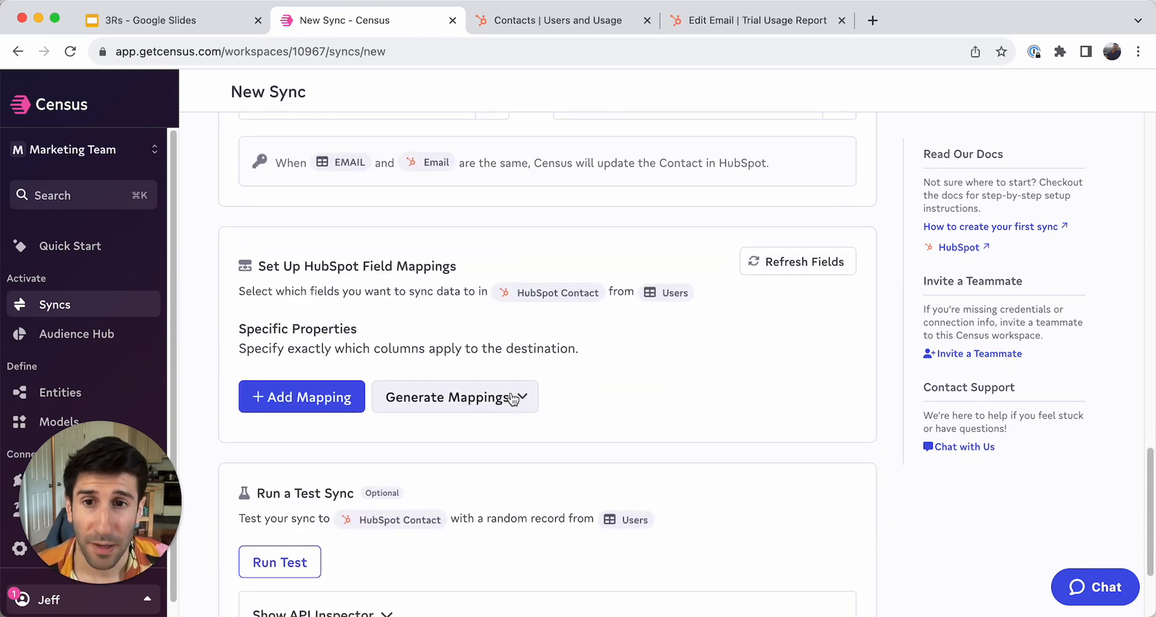
left_click(325, 336)
left_click(696, 321)
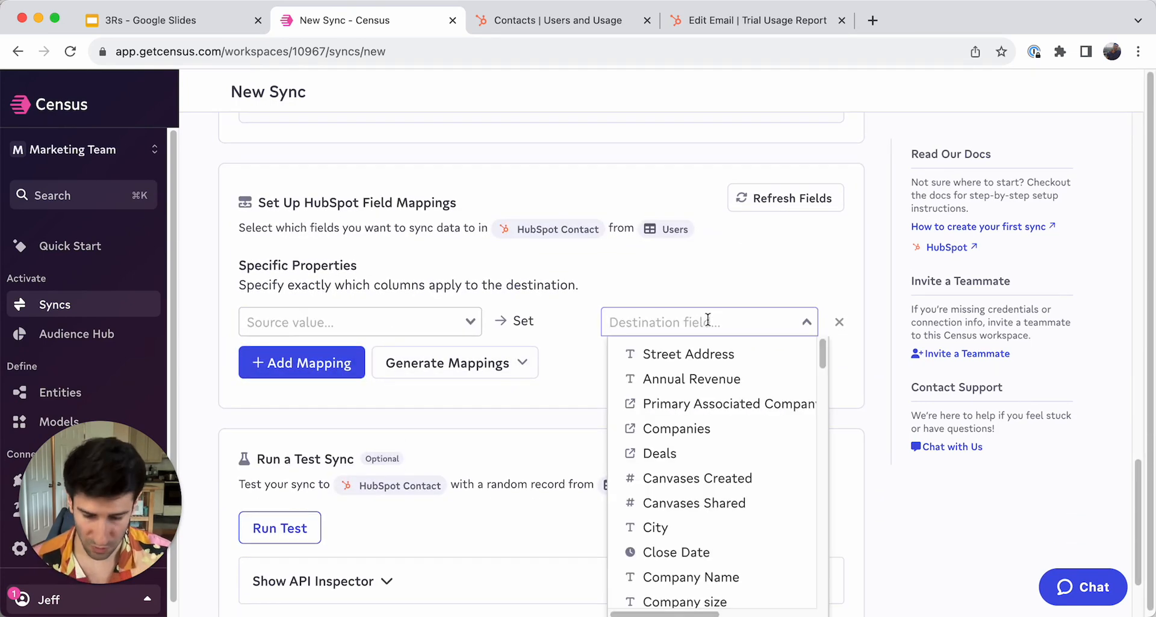
type("canvas")
left_click(742, 354)
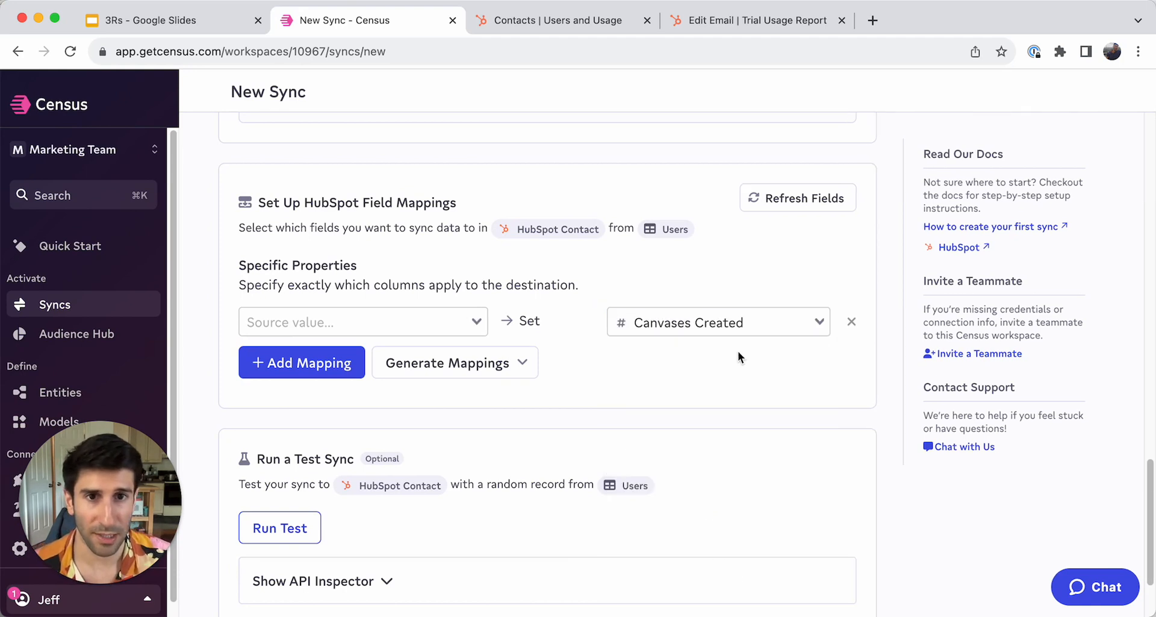
- Add a second field mapping with Canvases Shared as its HubSpot destination field
left_click(310, 362)
left_click(702, 356)
type("s Sha")
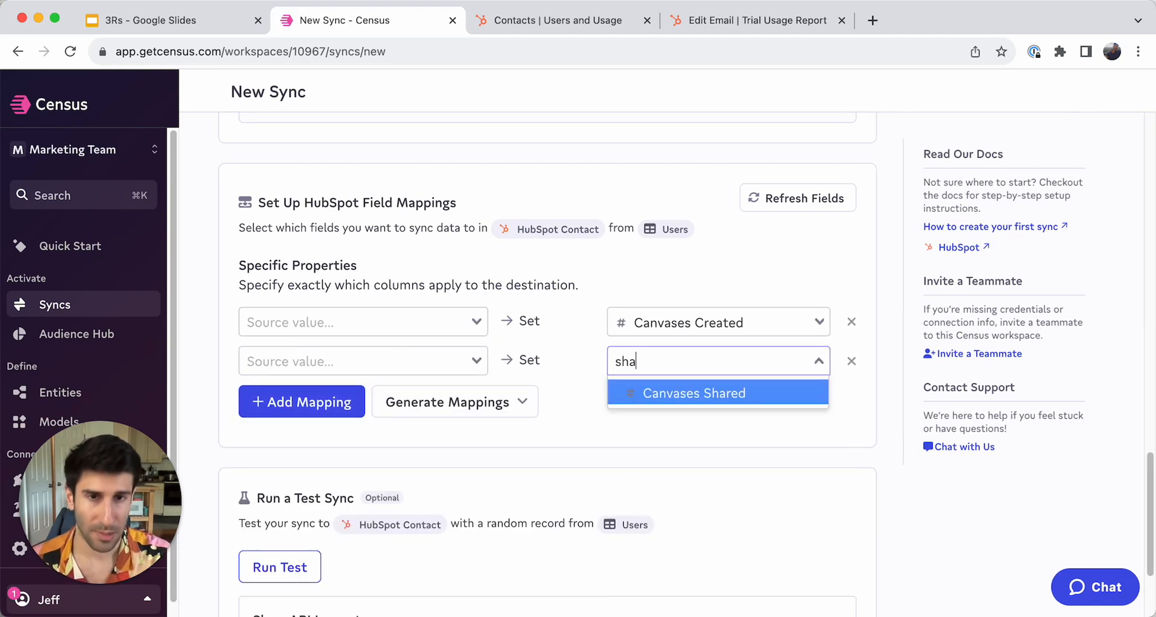
type("red")
left_click(708, 393)
- Set the mapping sources to NUMBER_OF_CANVASES_CREATED for Canvases Created and NUMBER_OF_CANVASES_SHARED for Canvases Shared
left_click(328, 319)
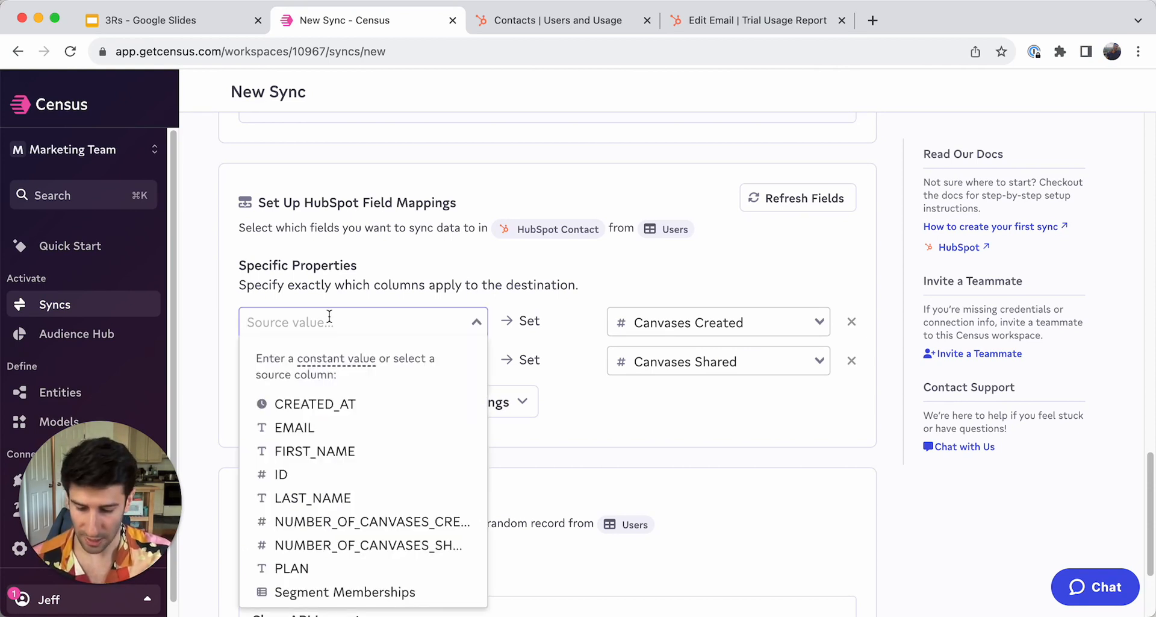
type("created")
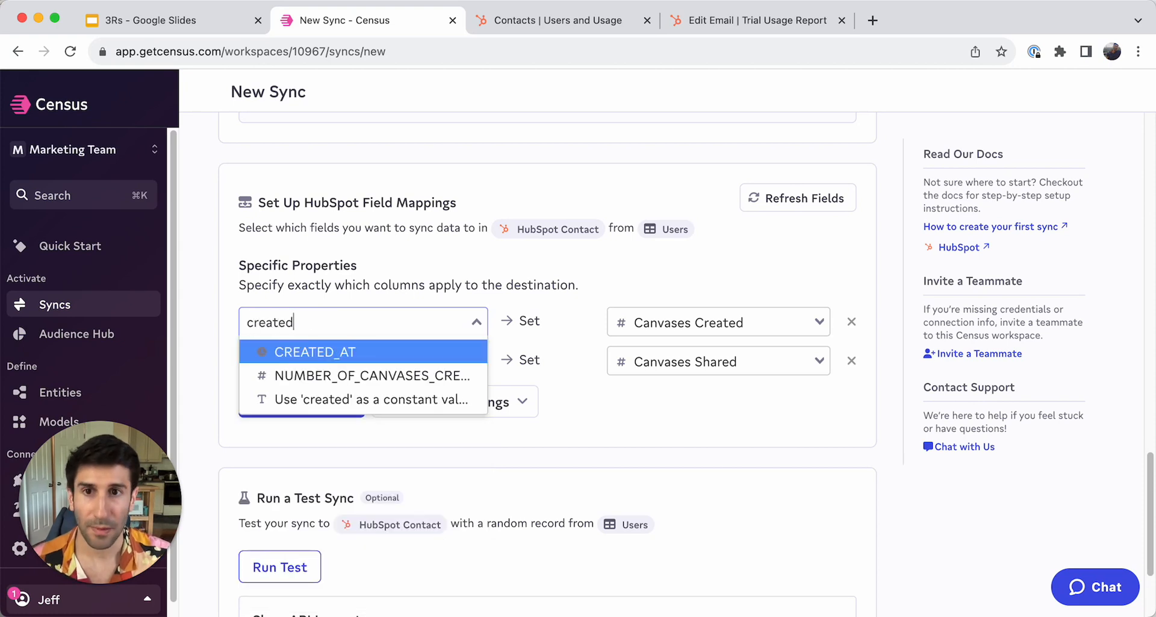
key("Down")
key("Return")
left_click(335, 362)
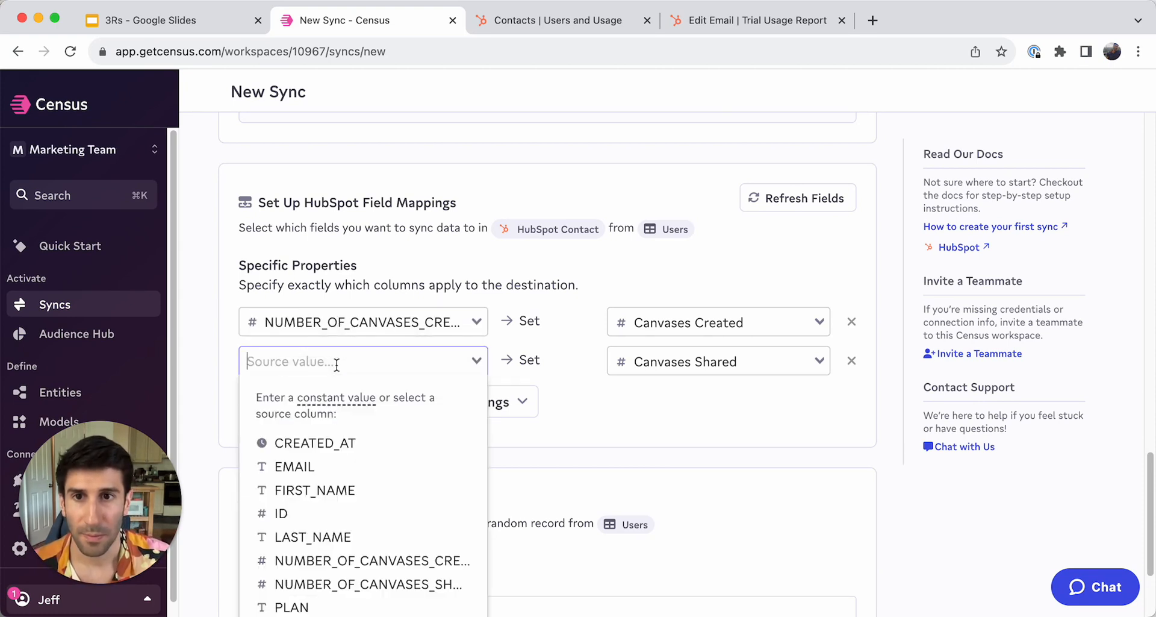
type("shared")
left_click(341, 390)
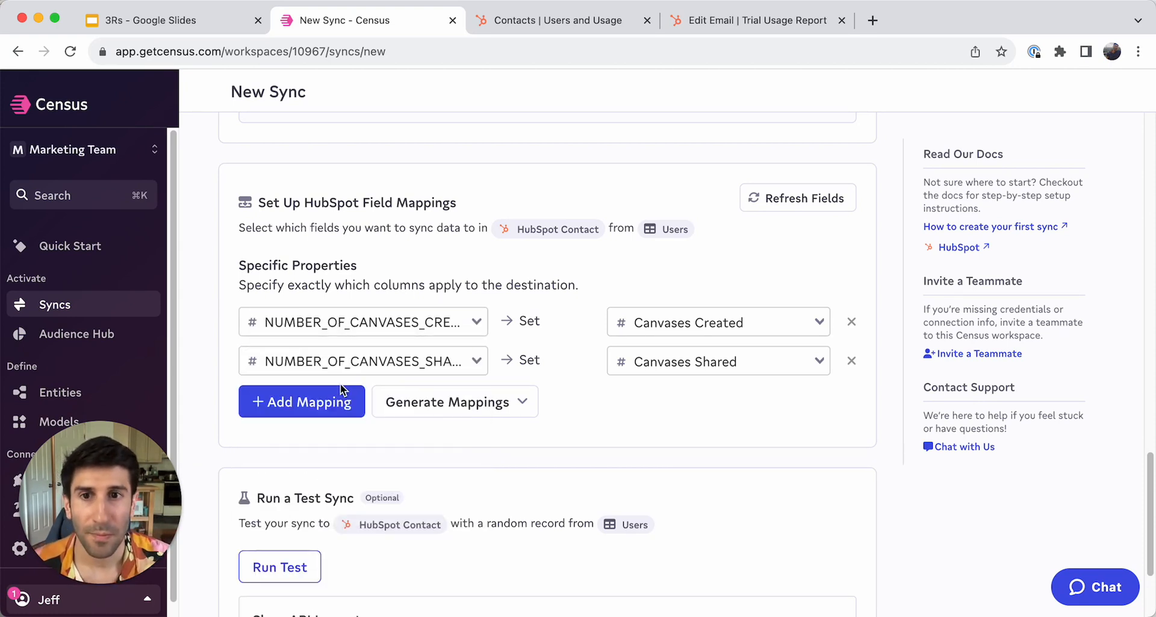
- Proceed to the sync's confirmation details, enable running a sync now, and create the sync
scroll(700, 419, "down", 3)
left_click(853, 536)
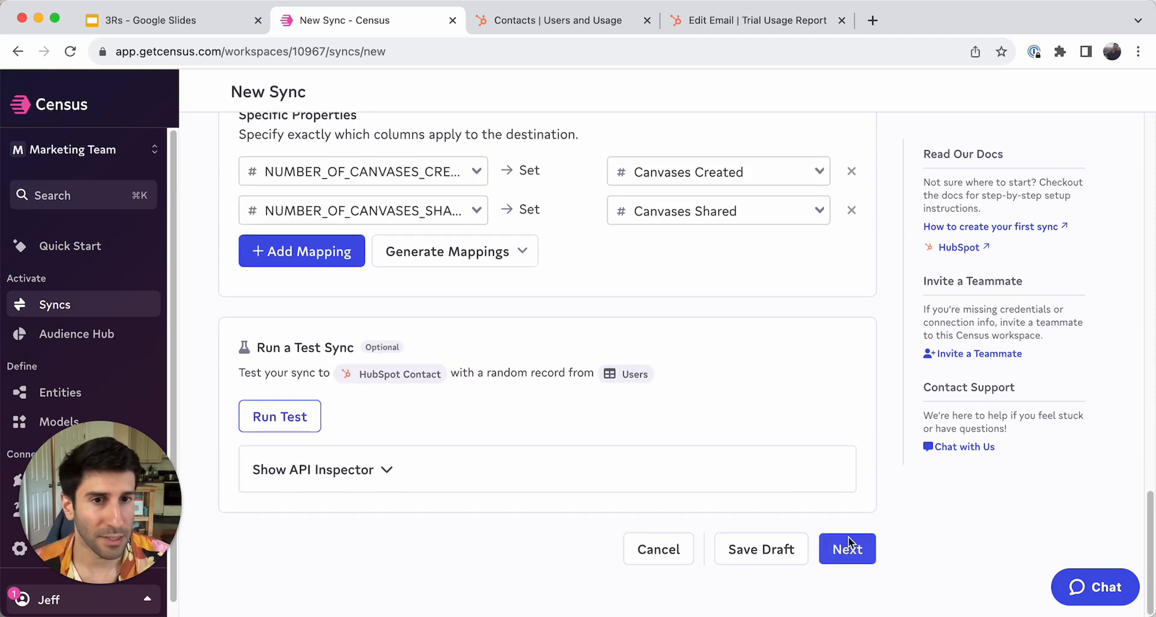
left_click(796, 532)
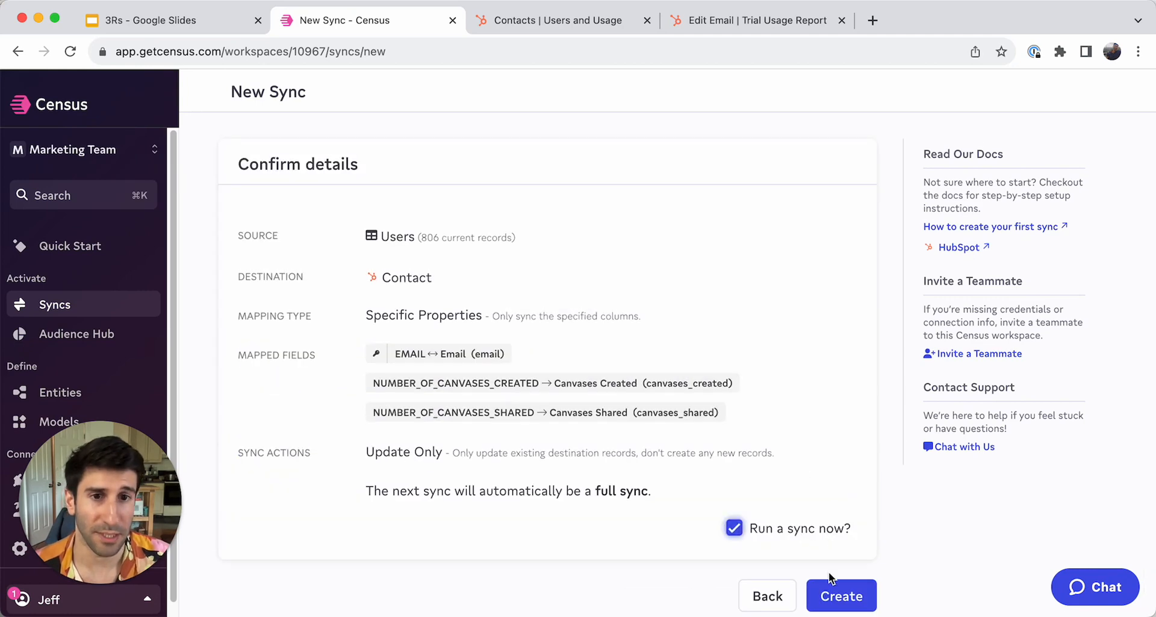
left_click(853, 602)
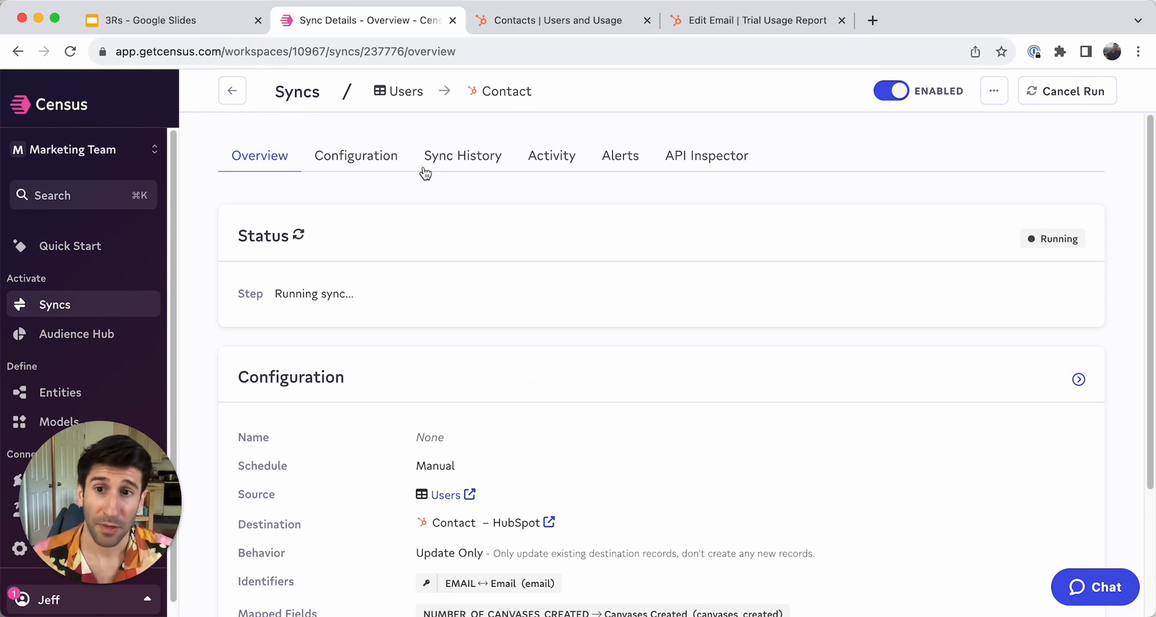
- Examine the available schedule frequencies in the sync's configuration, then cancel the schedule edit
left_click(354, 167)
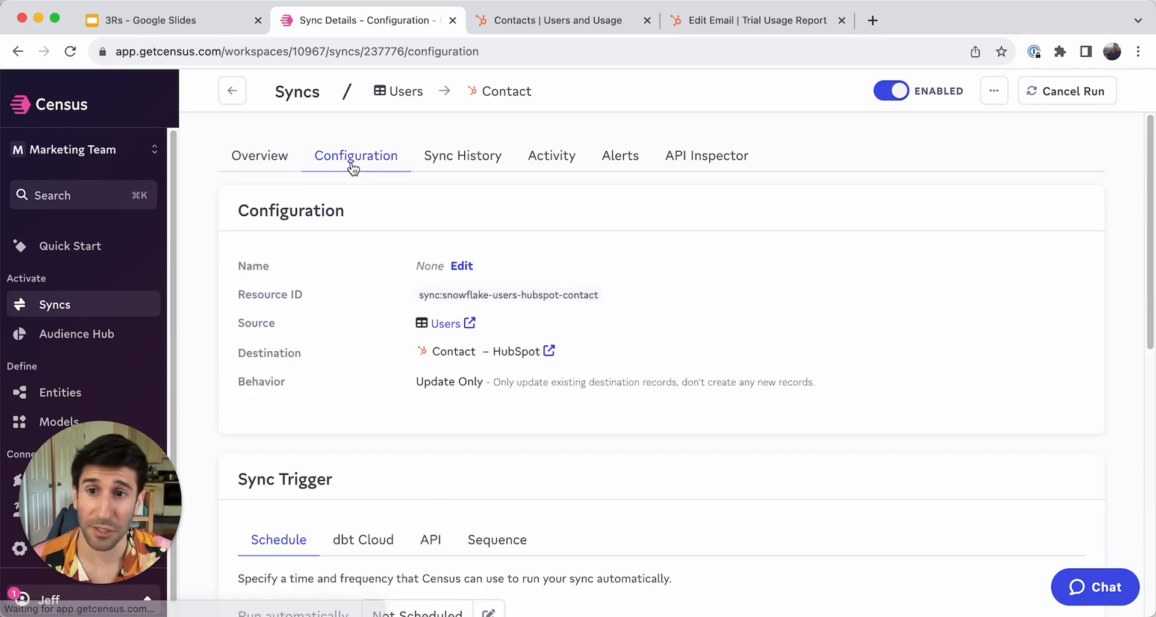
scroll(433, 471, "down", 1)
scroll(433, 473, "down", 2)
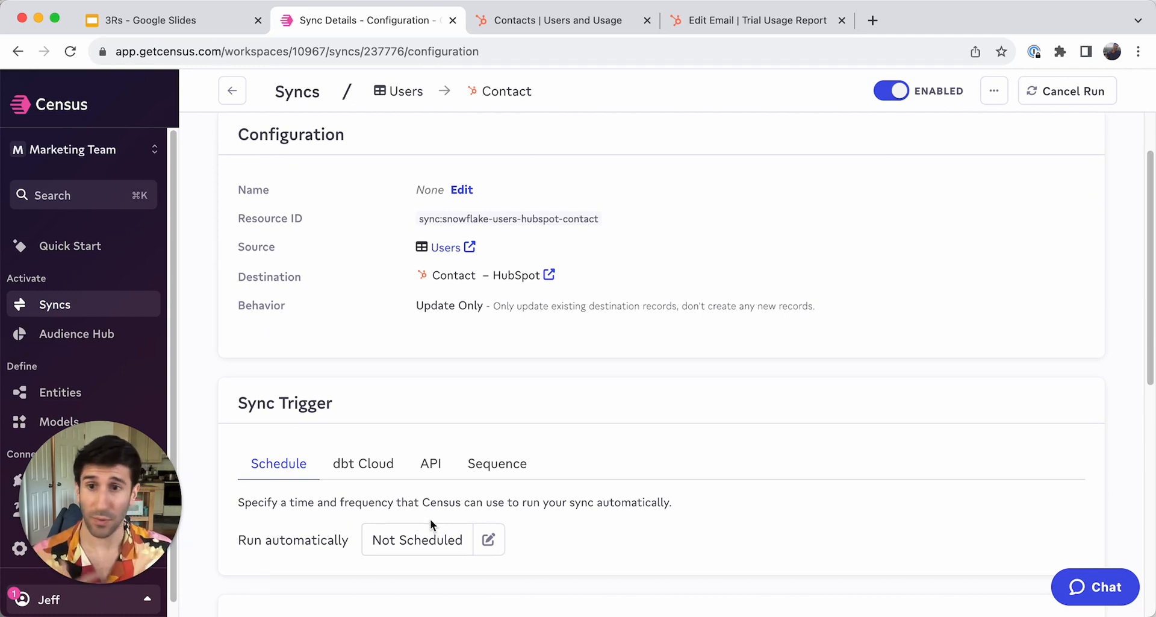
left_click(489, 539)
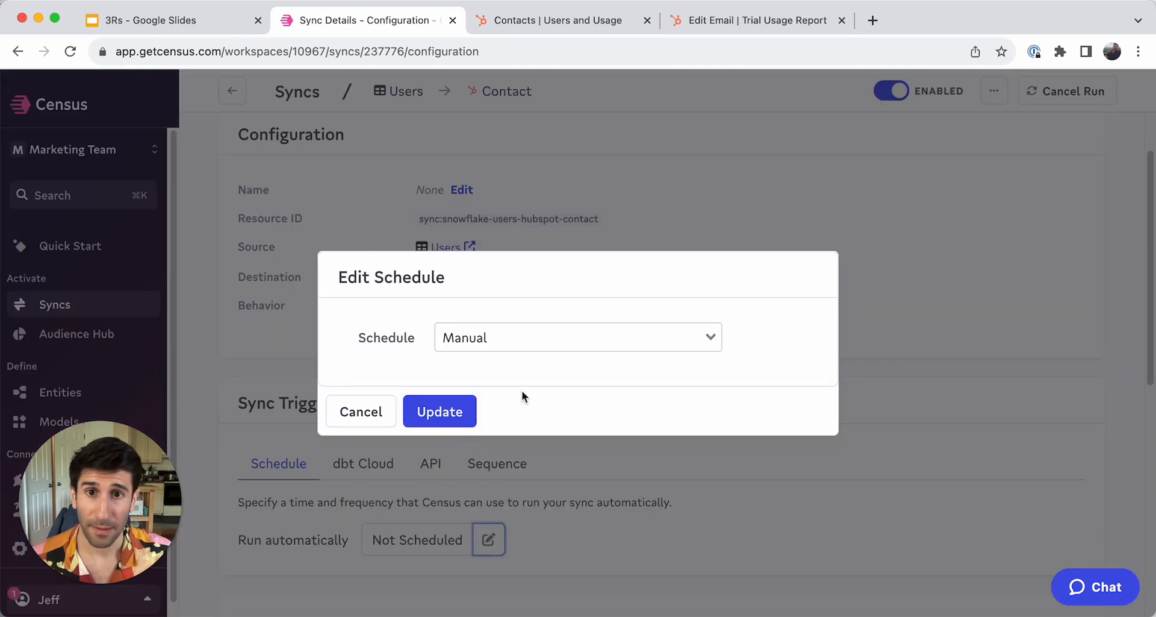
left_click(526, 342)
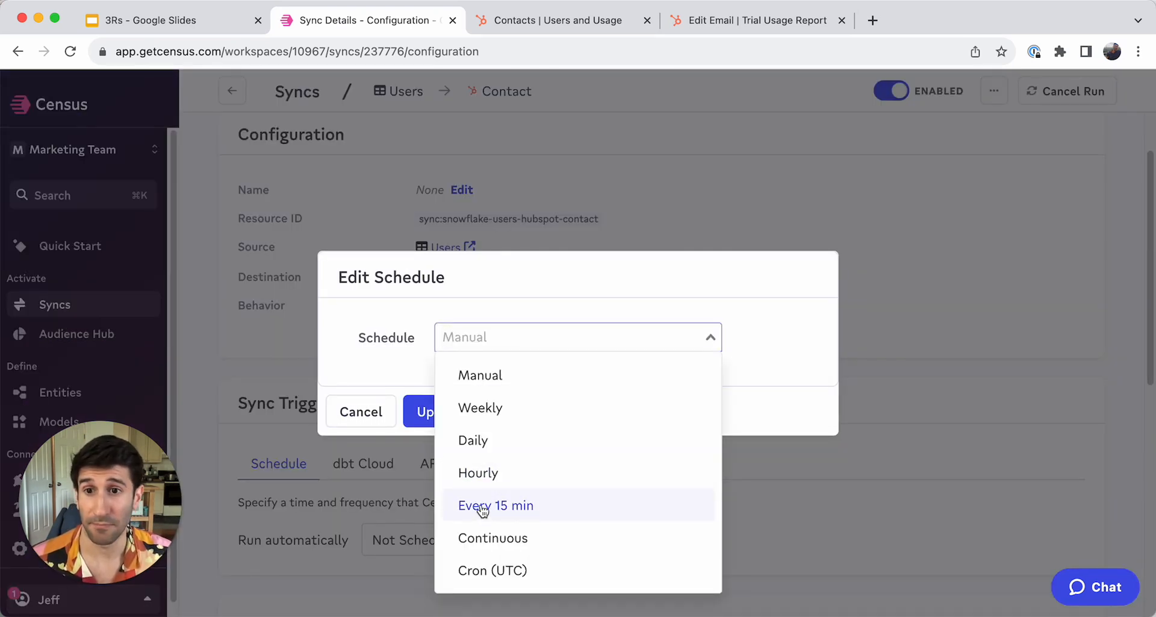
left_click(347, 404)
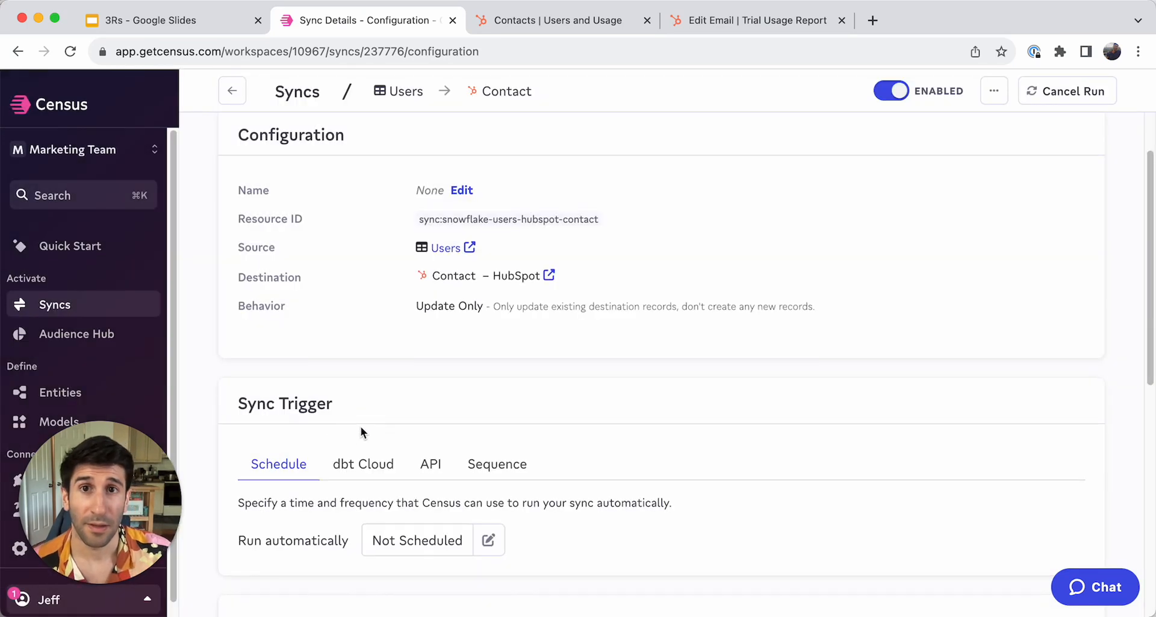
scroll(461, 283, "up", 2)
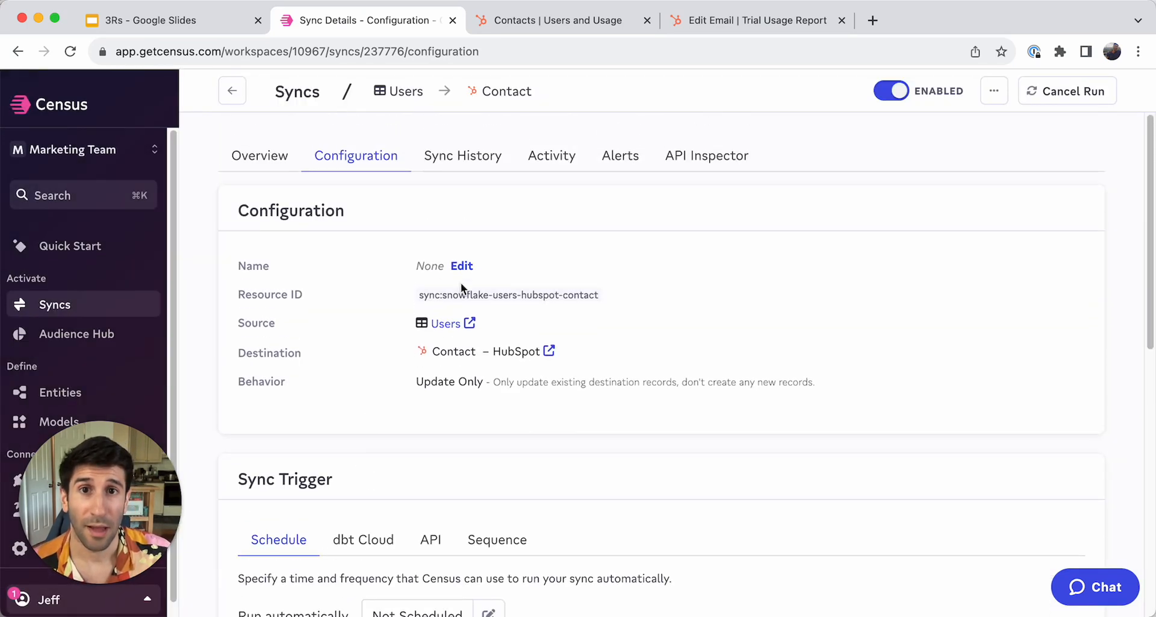
- Review the sync's alert settings and its run history
left_click(606, 159)
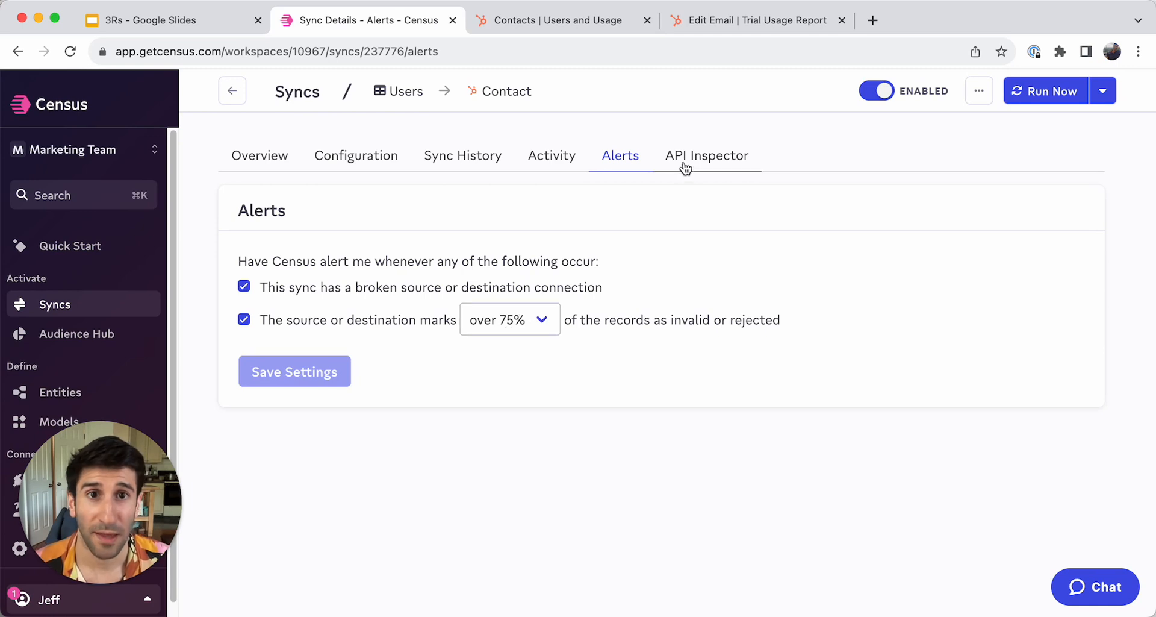
left_click(480, 158)
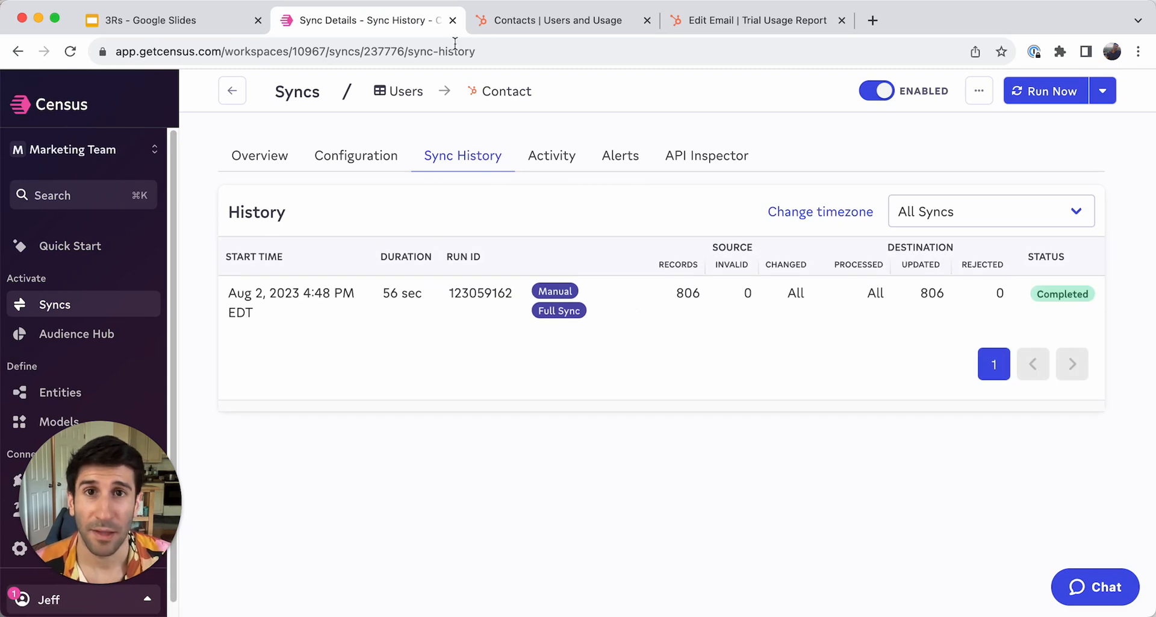
- Switch to the HubSpot contacts list and copy the email address of the contact with 5 canvases created and 3 shared
left_click(505, 24)
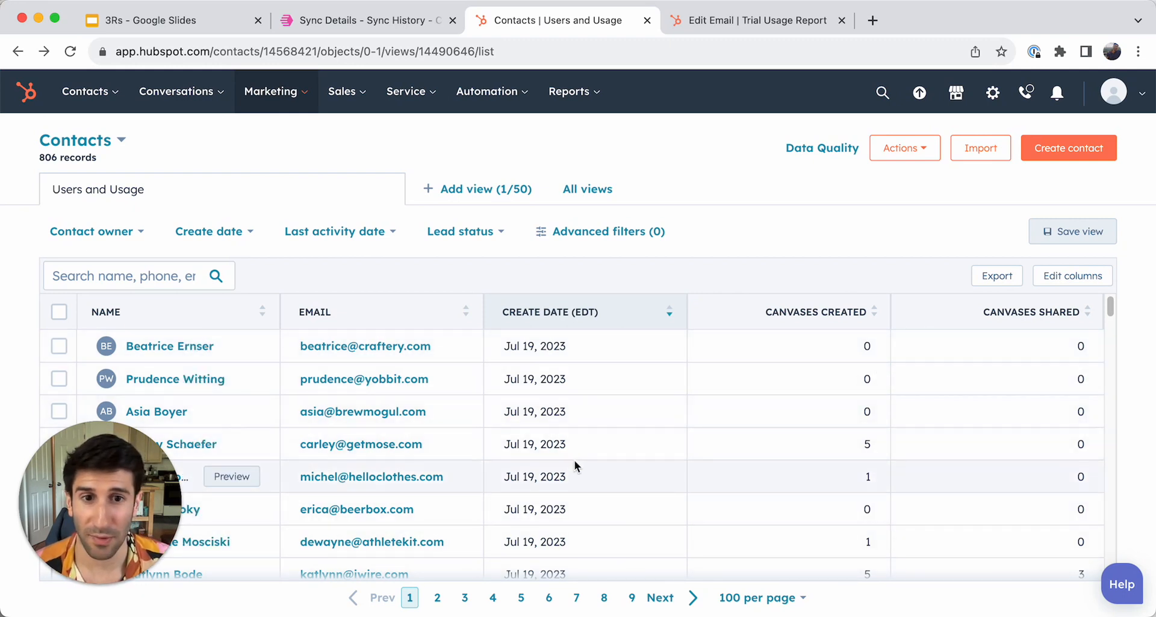
scroll(467, 469, "down", 1)
scroll(467, 469, "down", 1)
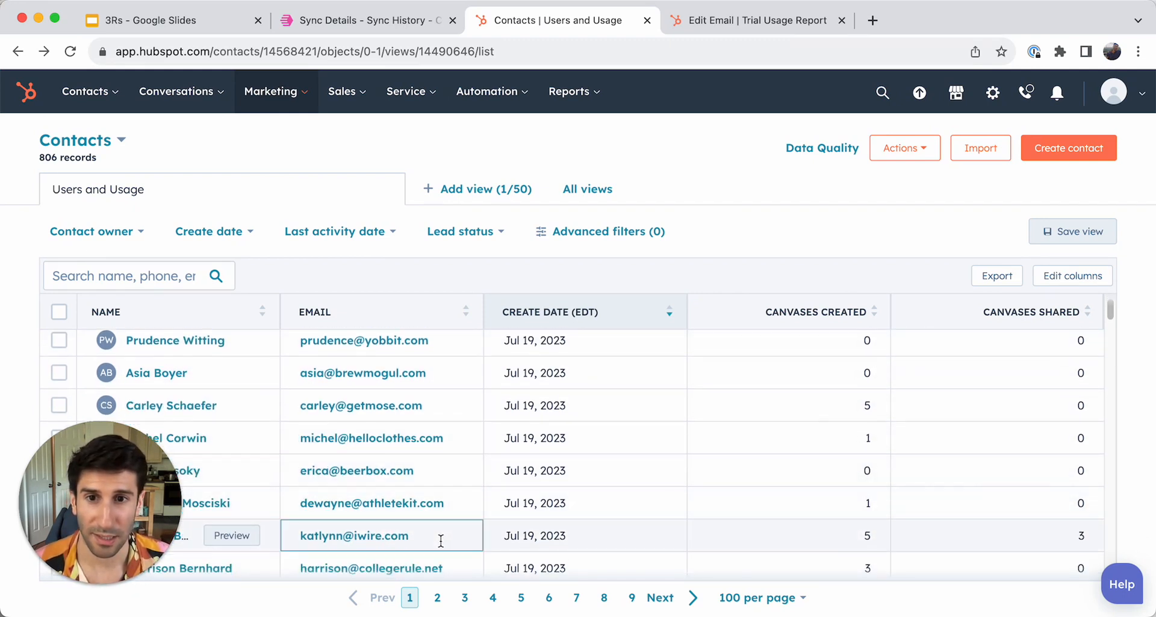
left_click_drag(441, 540, 299, 536)
key("super+c")
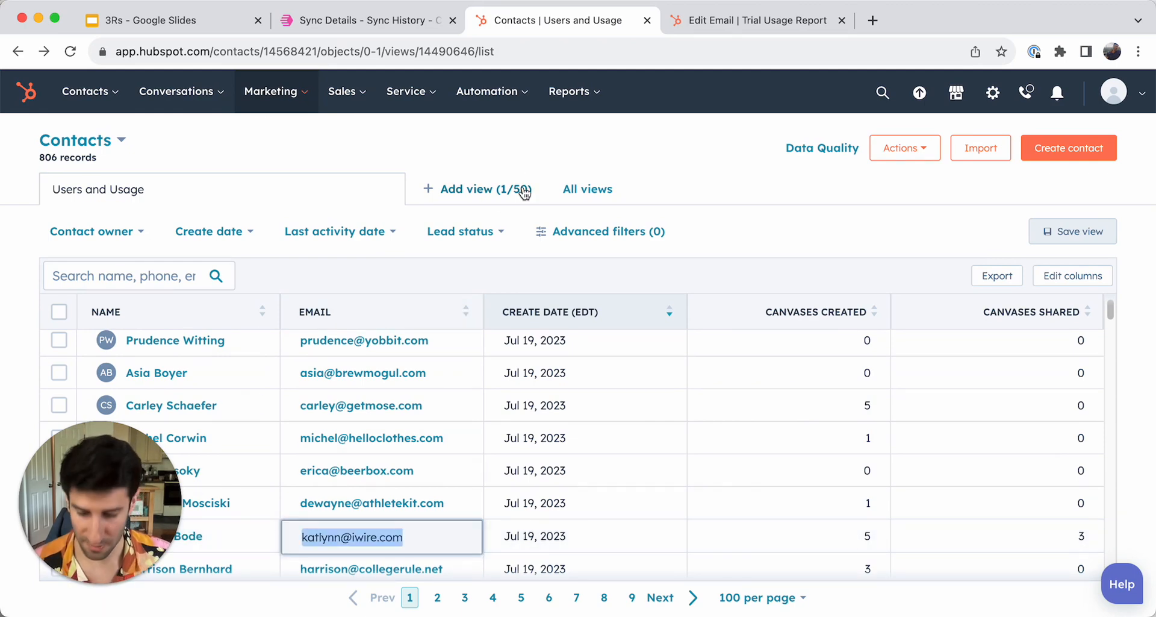
- Preview the Trial Usage Report email as the specific contact found by pasting the copied email address
left_click(757, 24)
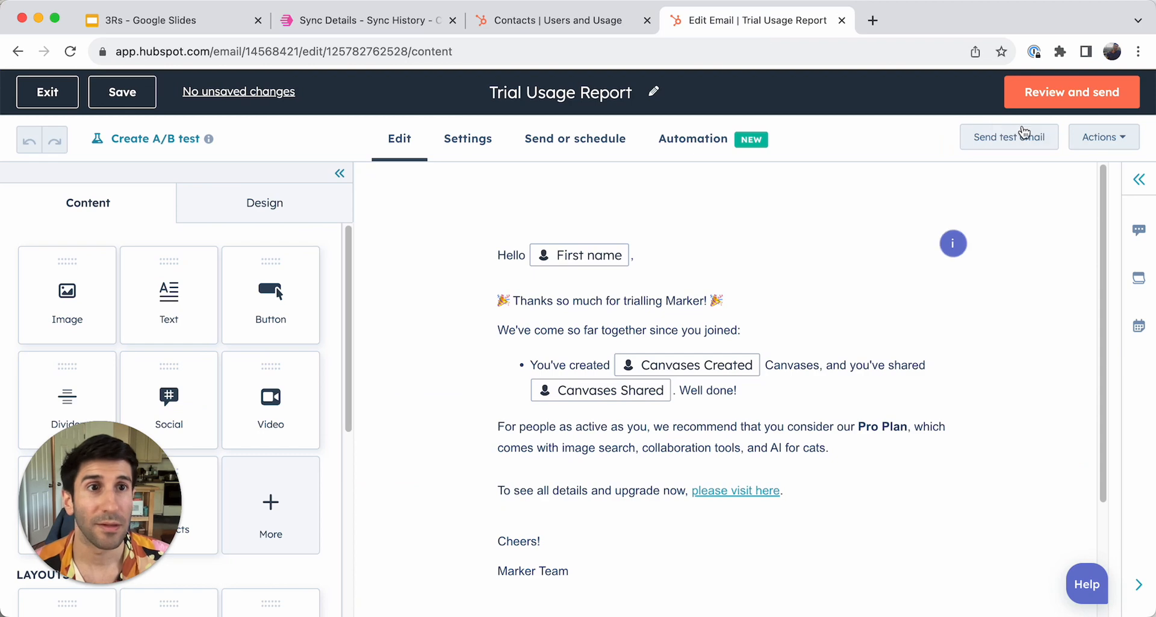
left_click(1042, 105)
left_click(744, 578)
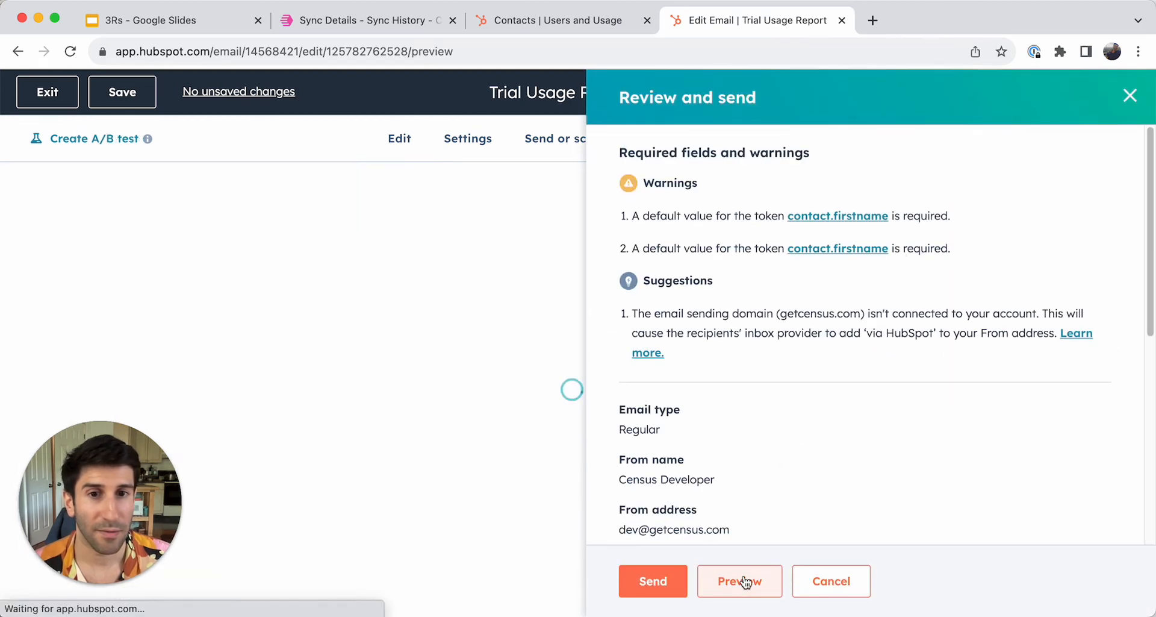
left_click(219, 187)
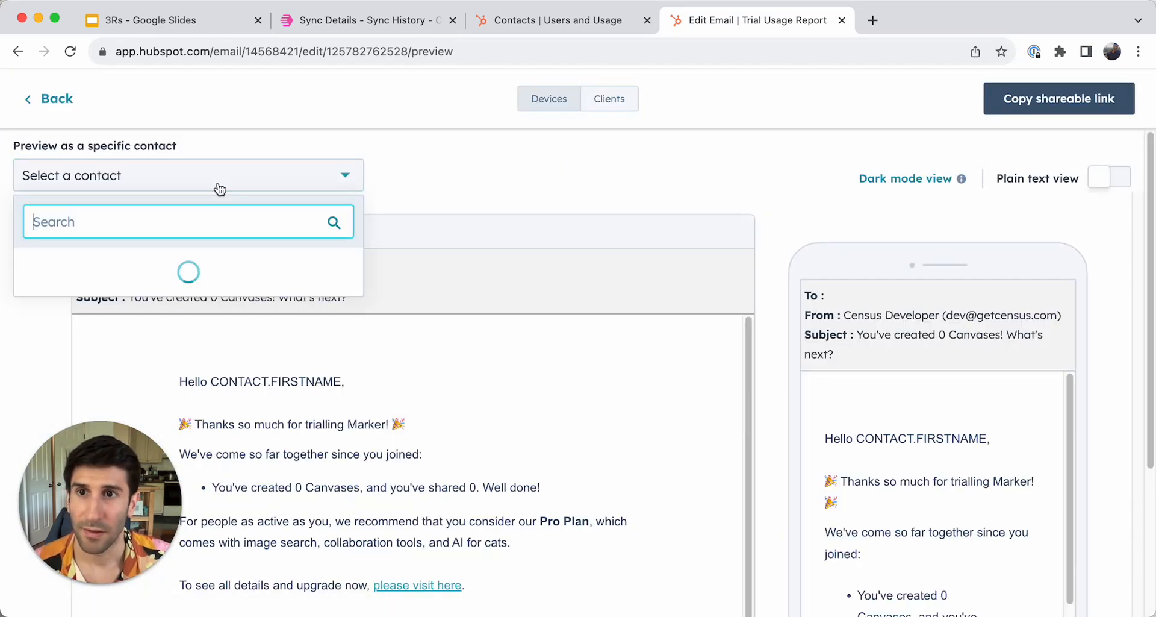
key("super+v")
left_click(157, 269)
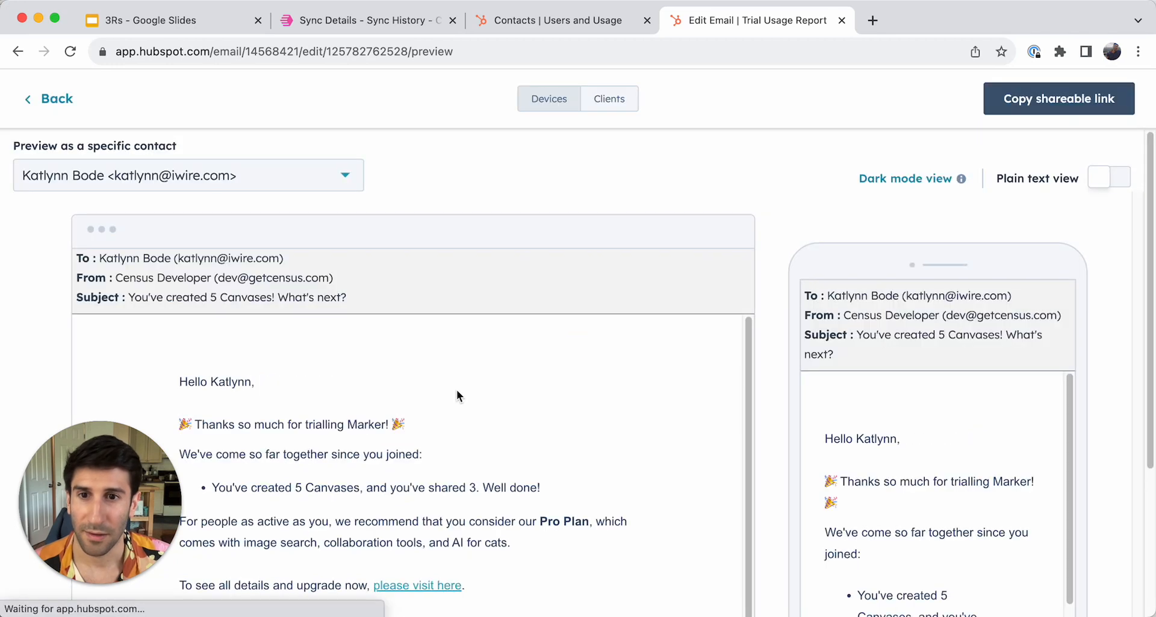
scroll(461, 395, "down", 1)
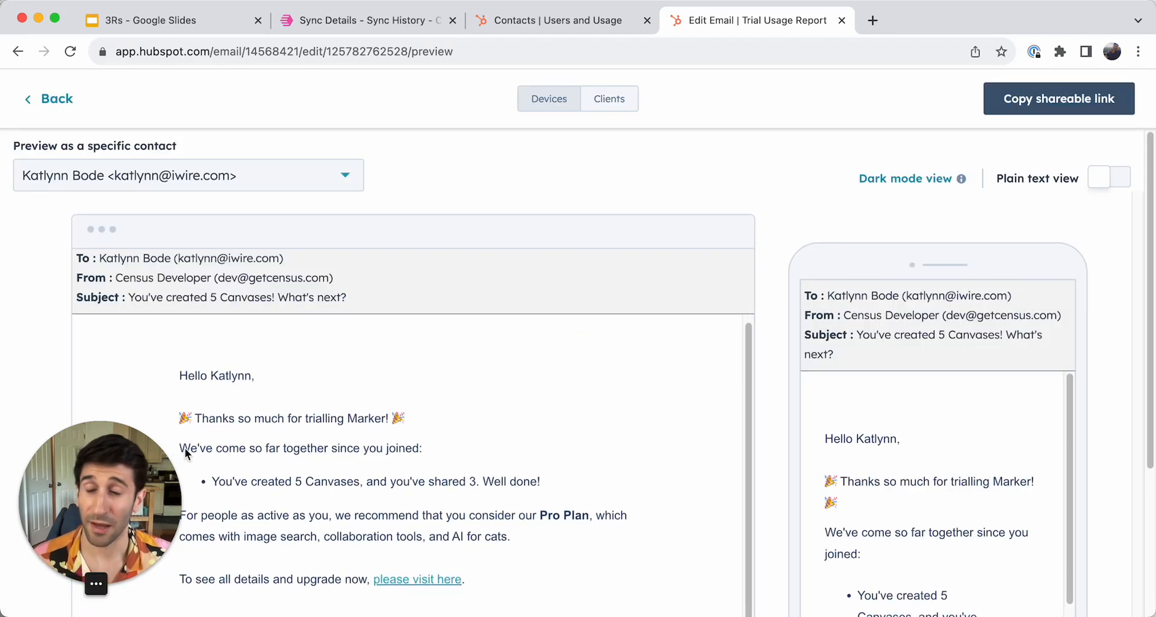